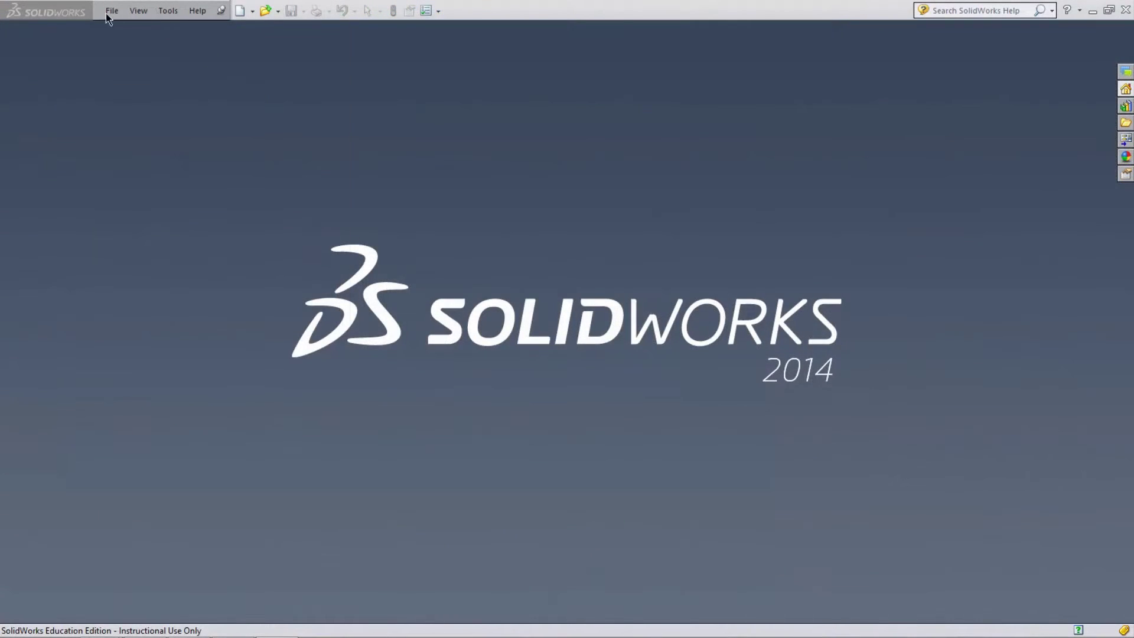
Create a new assembly document and accept the initial component prompt without choosing a part.
click(108, 12)
click(121, 30)
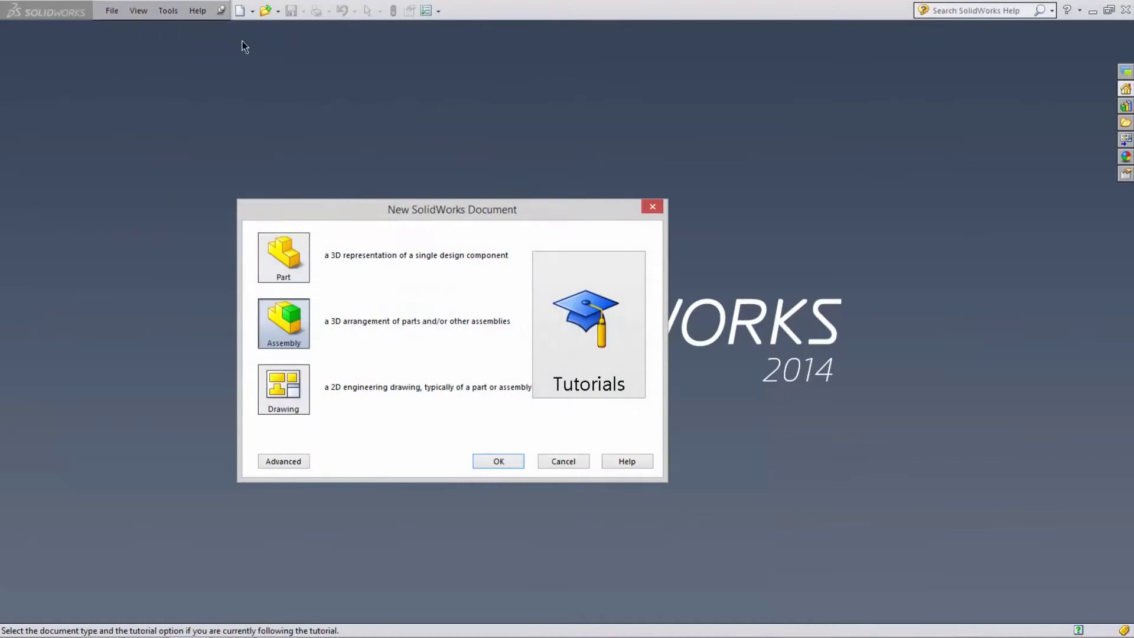
click(283, 341)
click(495, 461)
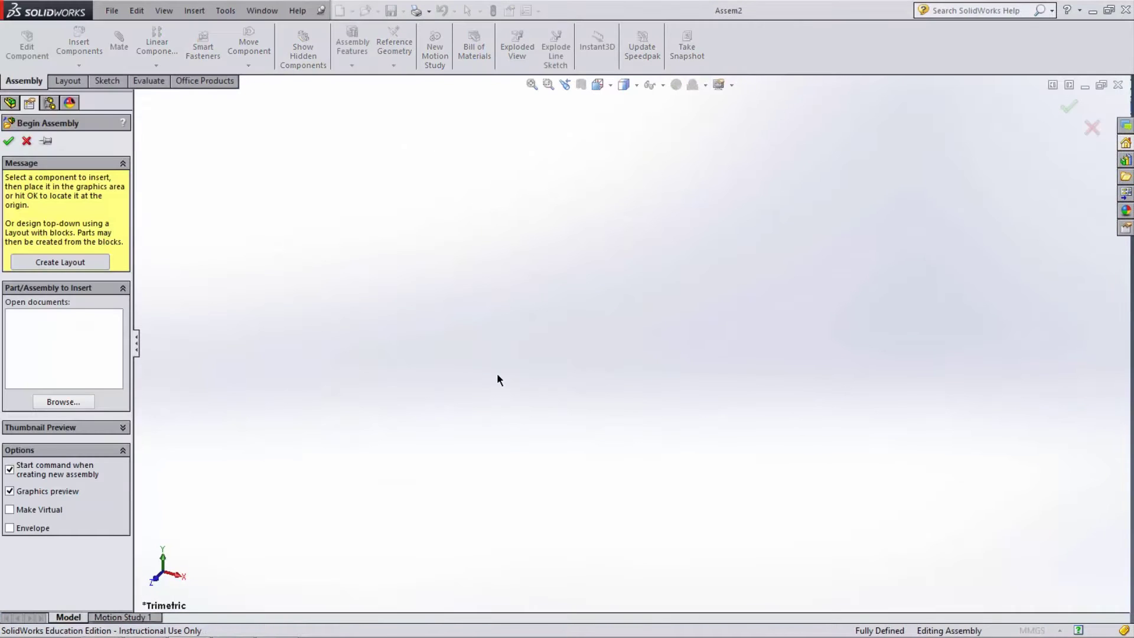
click(9, 141)
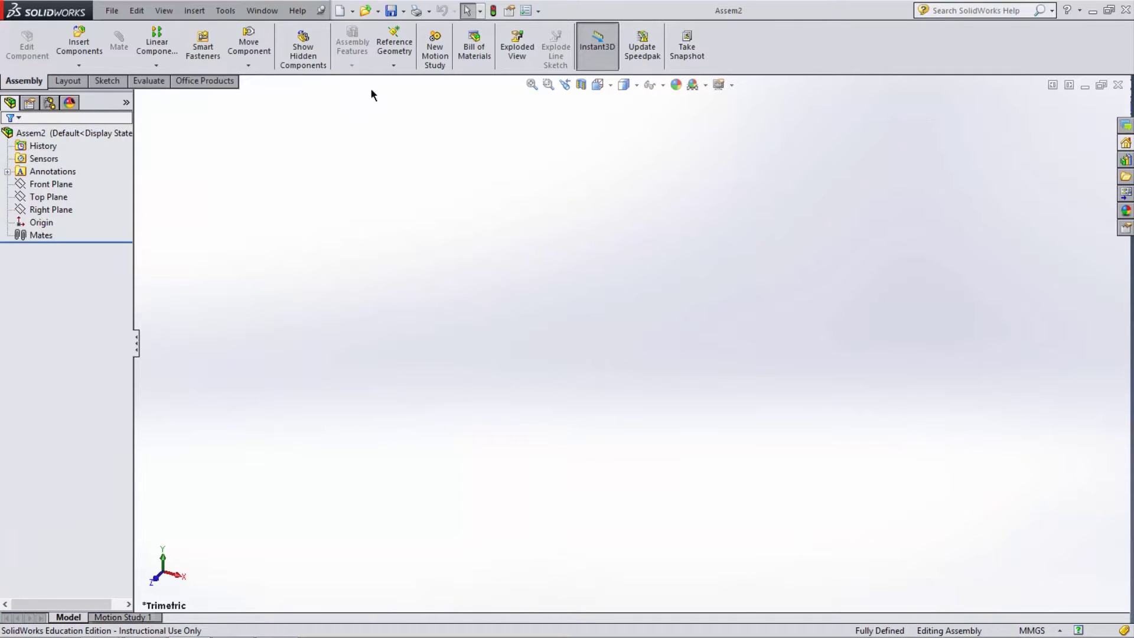
Save the empty assembly as "Gearbox Assembly" in the Solidworks Video folder.
click(111, 10)
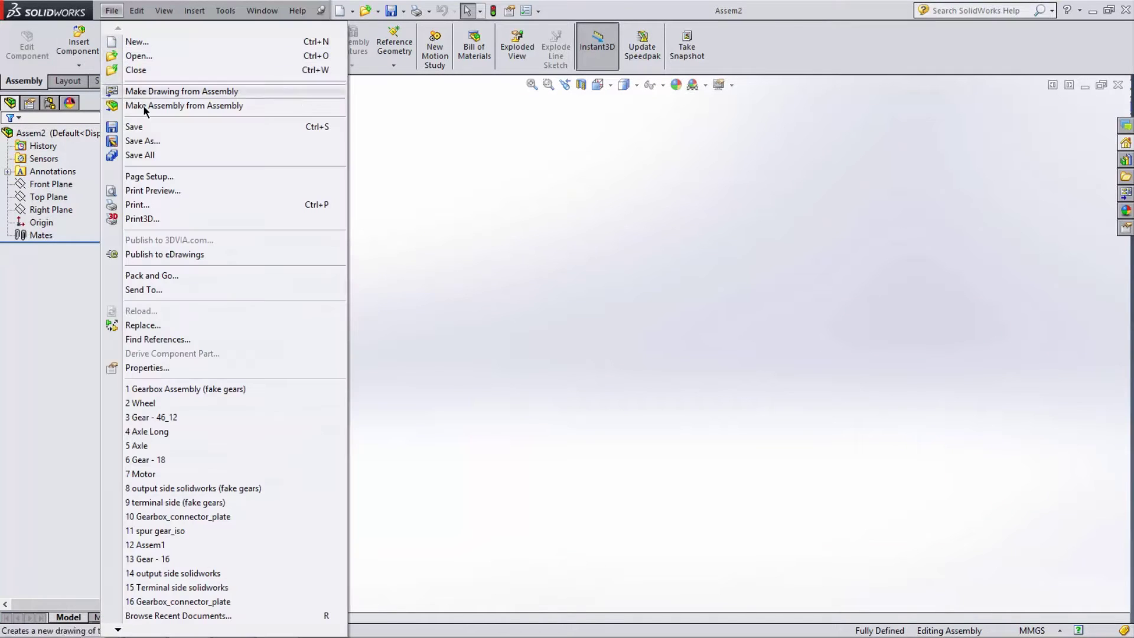
click(153, 145)
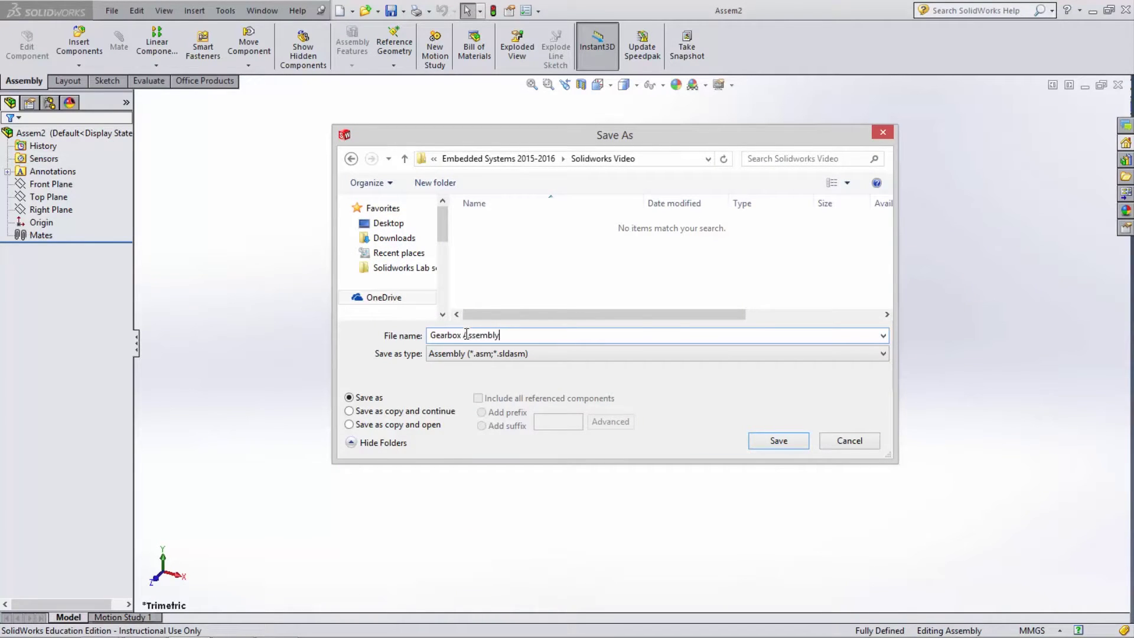
key(Return)
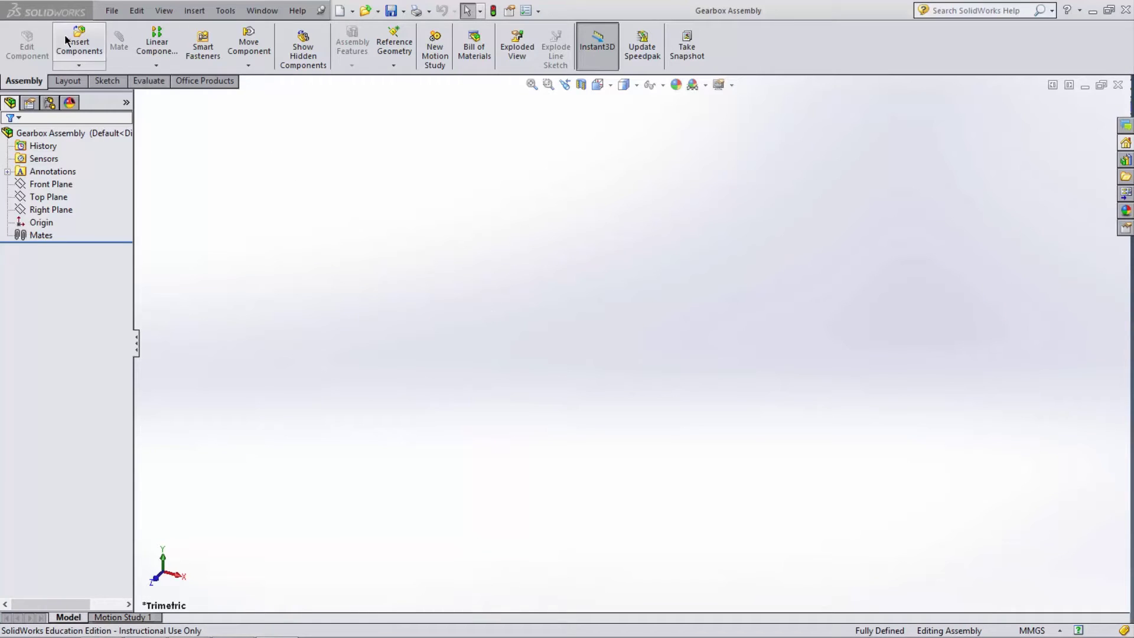
Insert the part "terminal side (fake gears)" into the assembly as its first component.
click(81, 52)
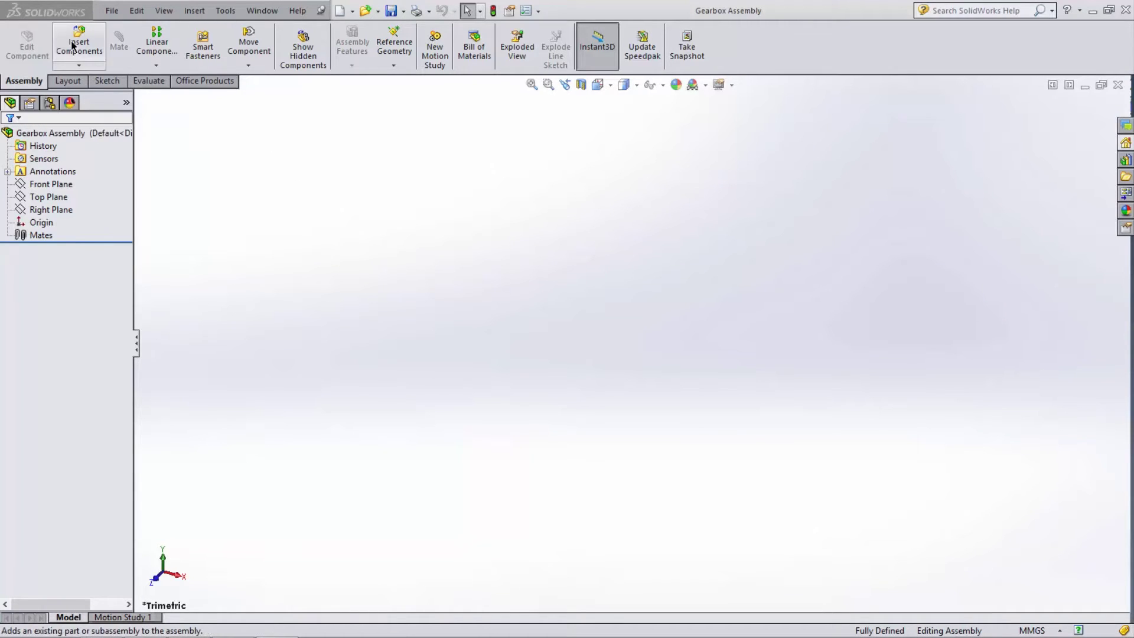
click(64, 389)
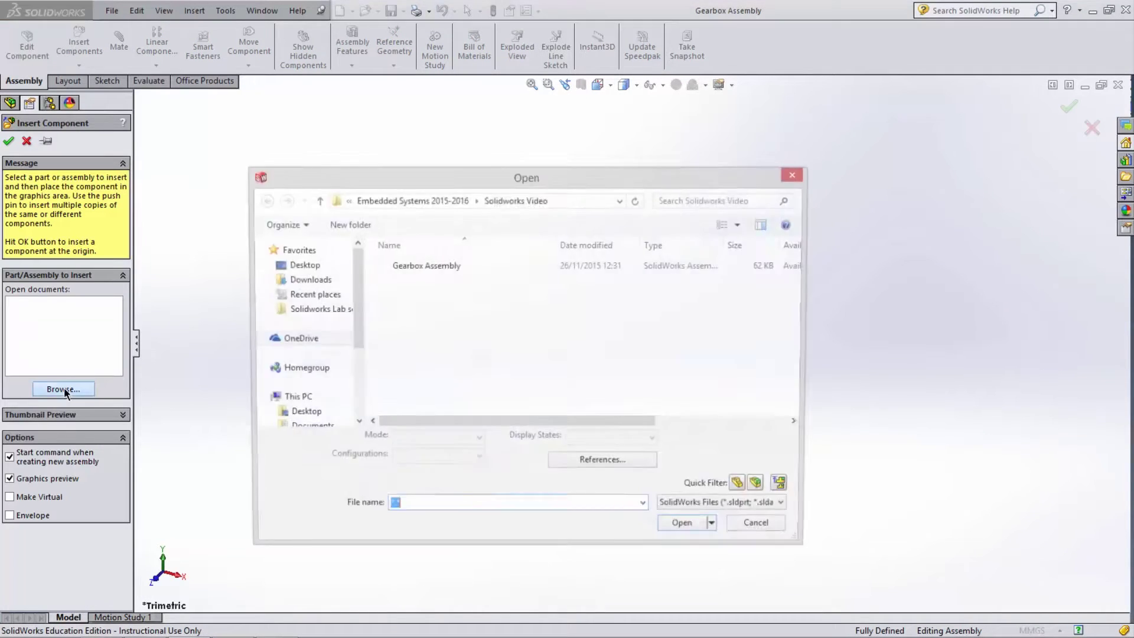
click(432, 324)
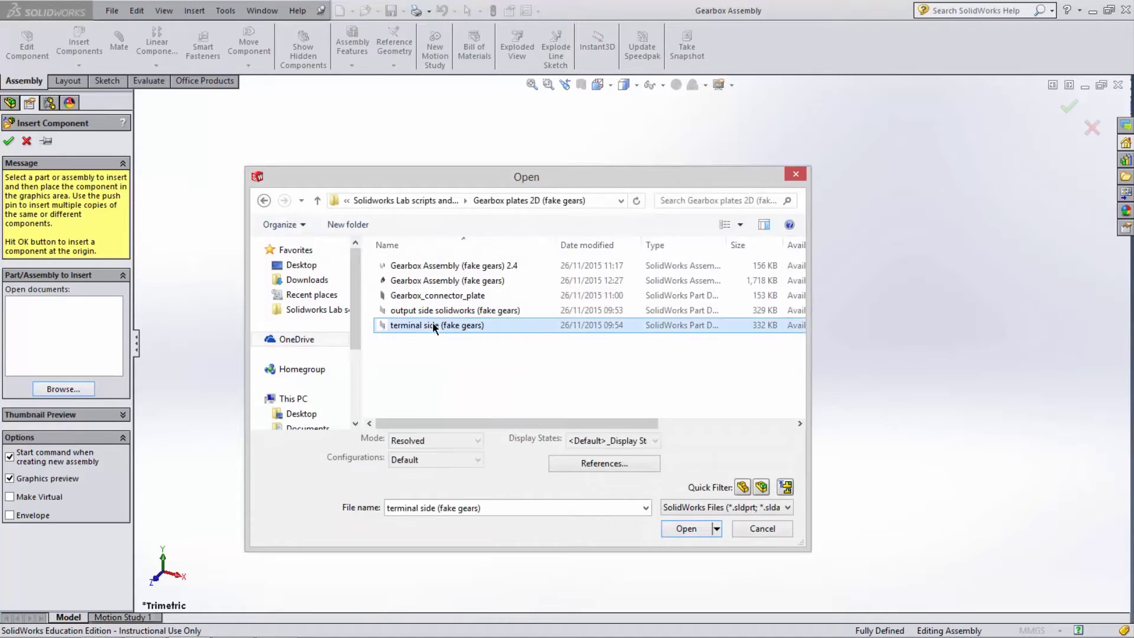
click(683, 528)
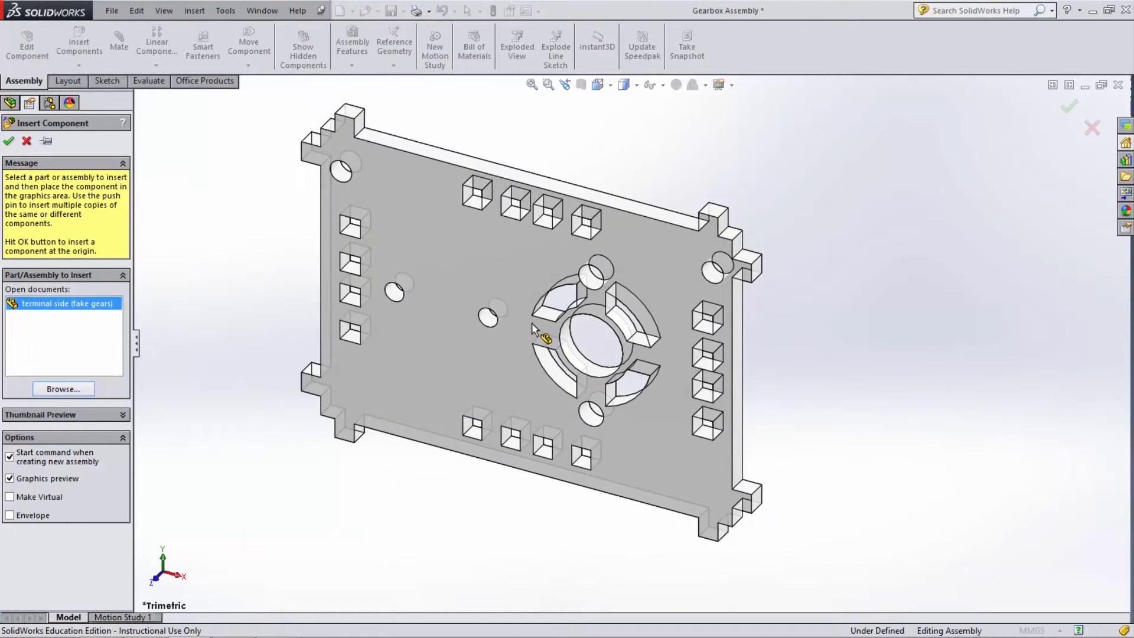
click(531, 322)
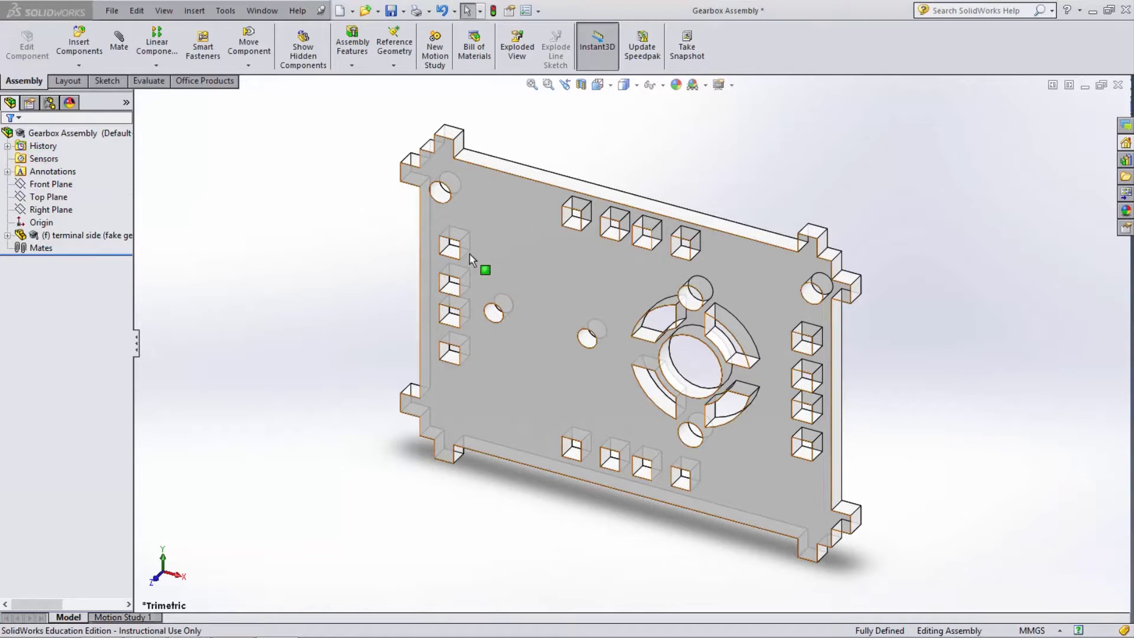
Insert the part "Gearbox_connector_plate" and place it beside the terminal side plate.
click(83, 44)
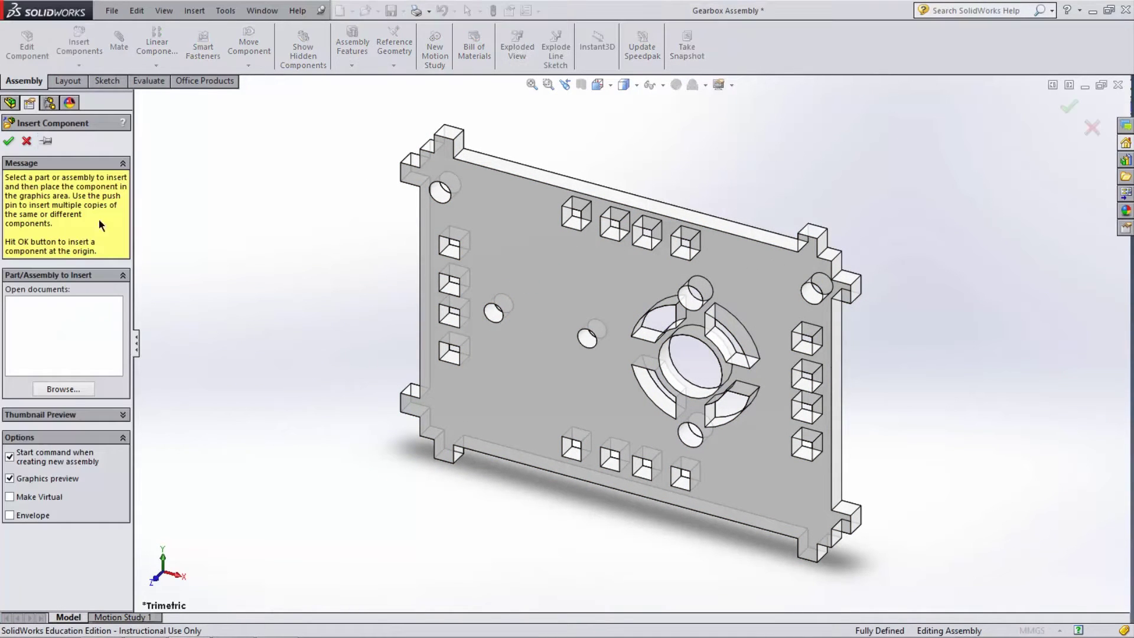
click(82, 388)
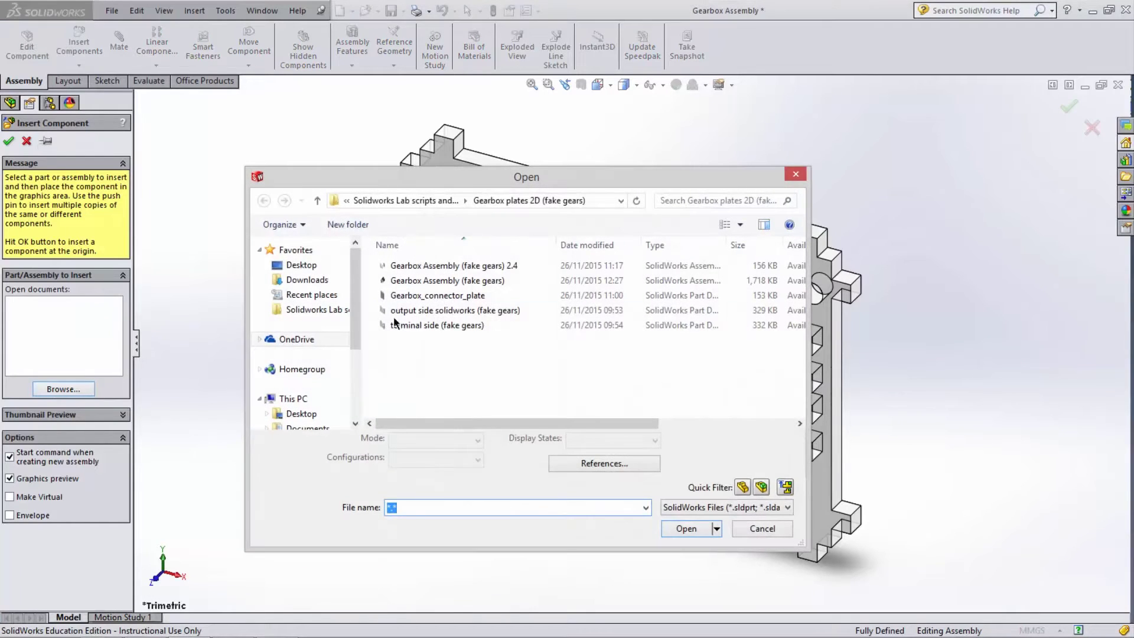
click(461, 296)
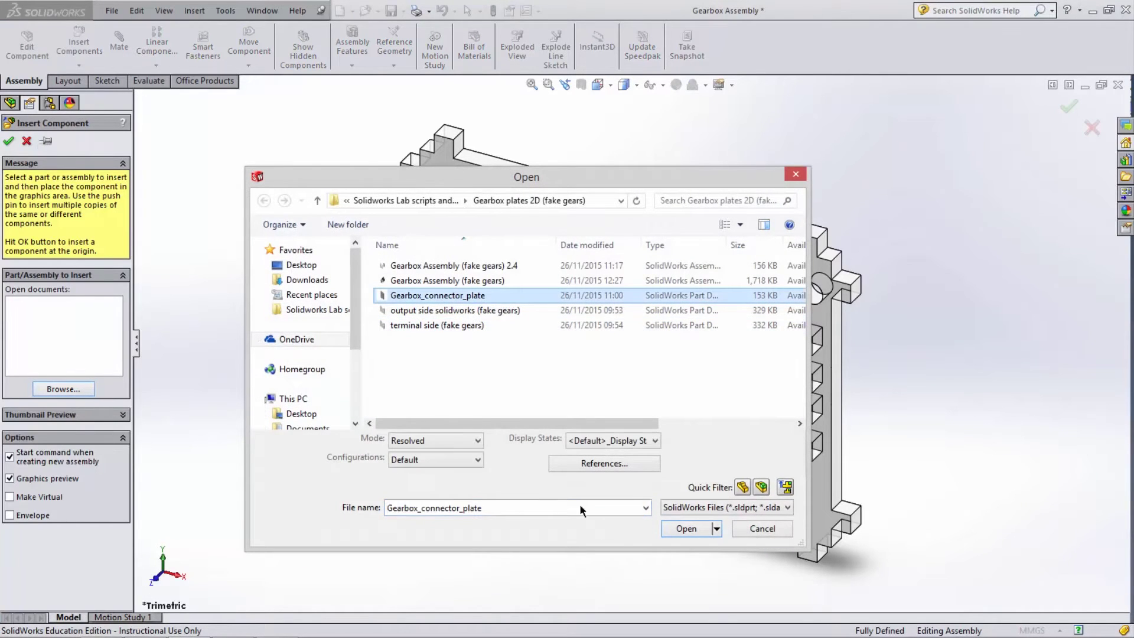
click(686, 531)
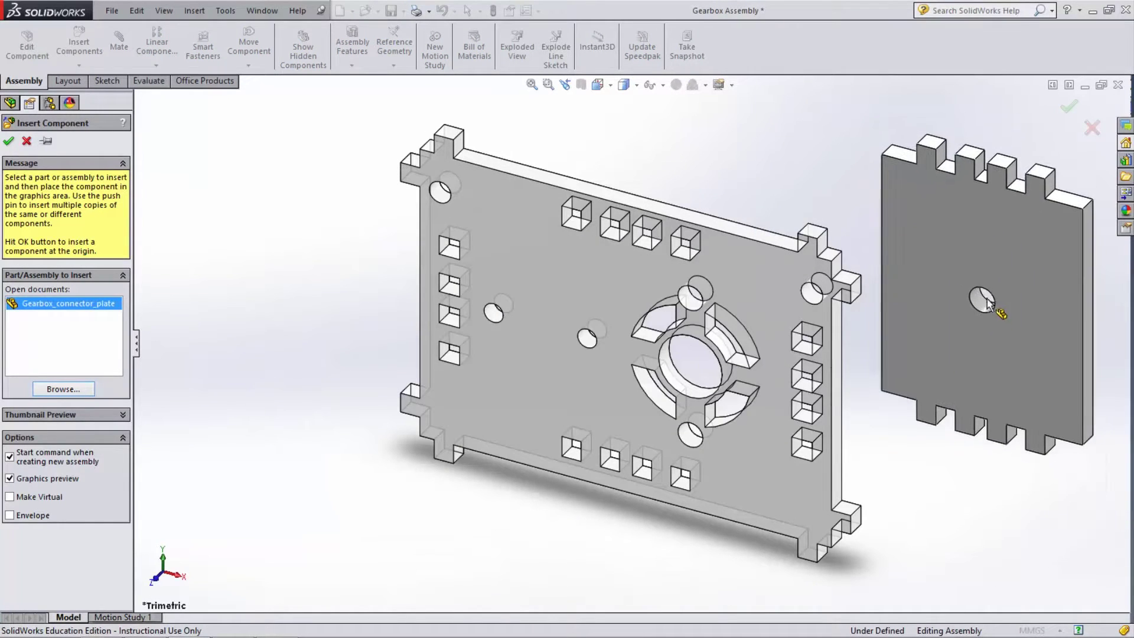
click(983, 337)
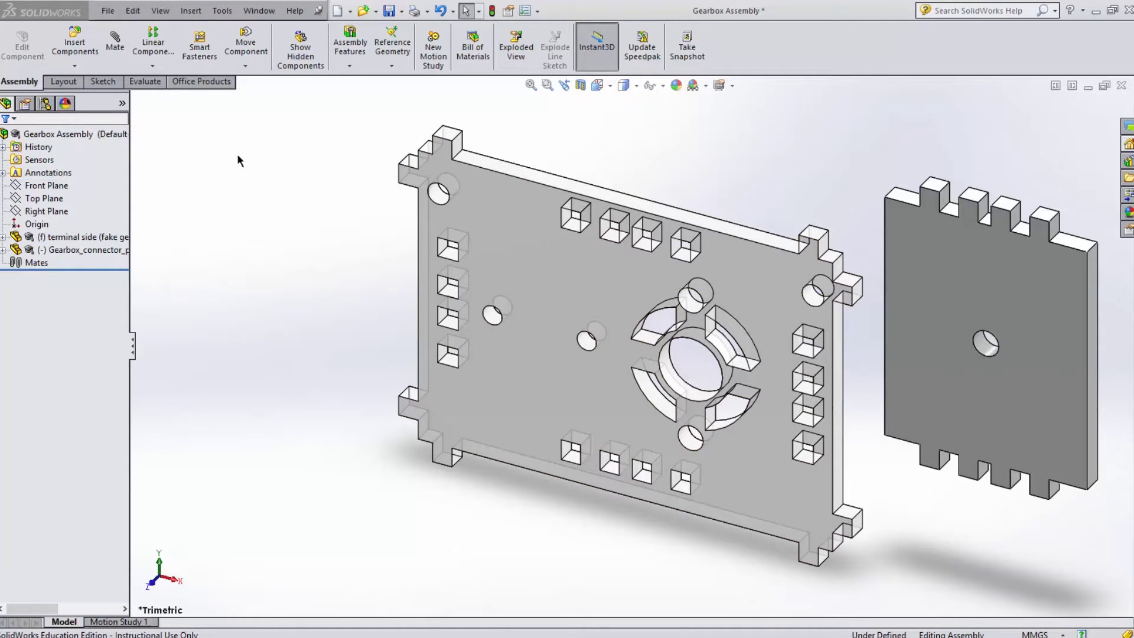
Add a coincident mate between a tab end face of the connector plate and the large flat face of the terminal side plate.
click(111, 43)
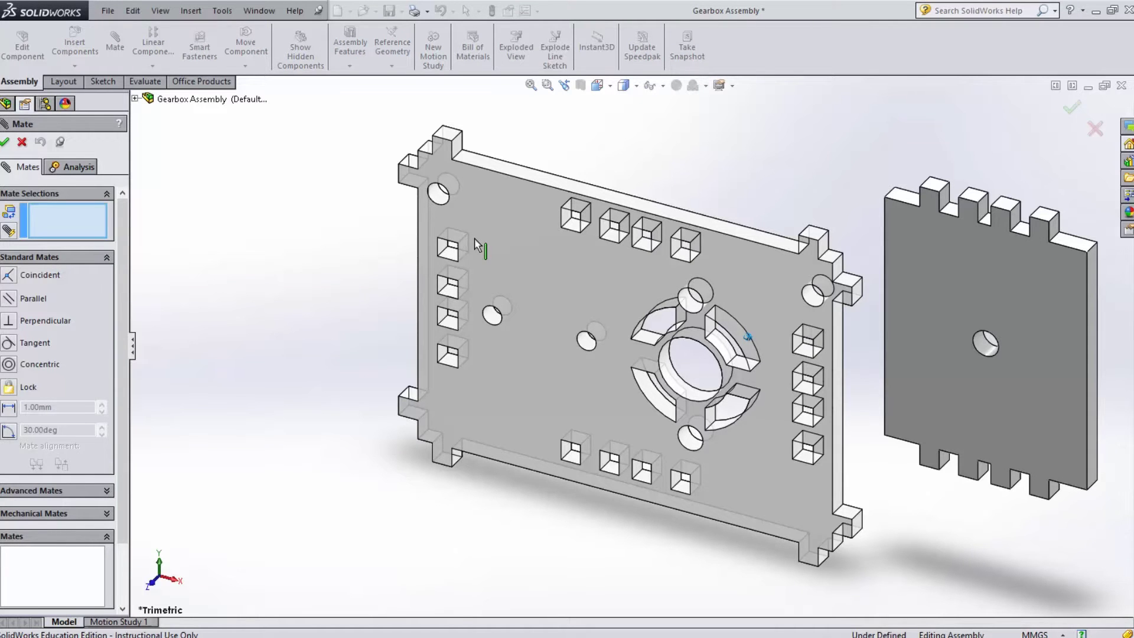
middle_drag(1010, 446, 806, 305)
click(970, 265)
click(805, 305)
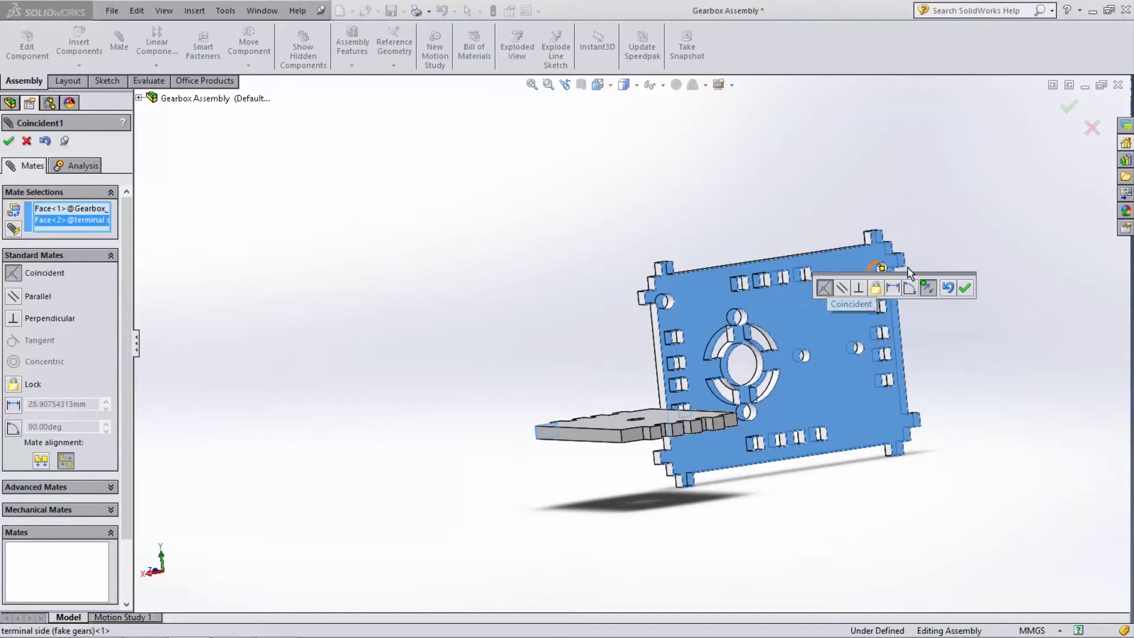
click(964, 288)
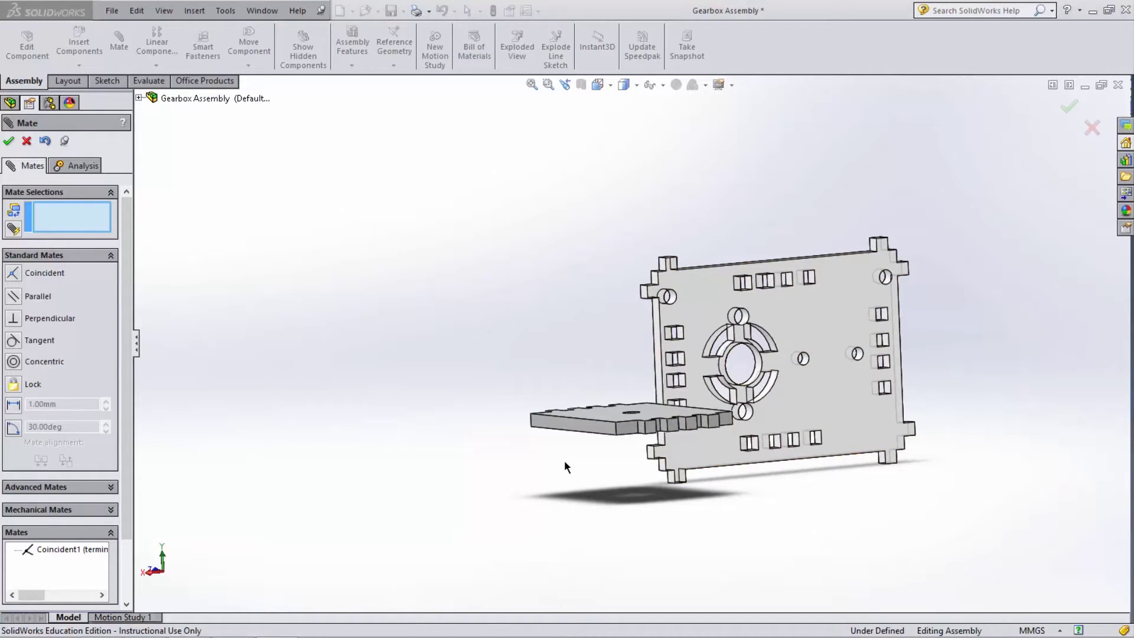
Add a coincident mate between the side face of the connector plate's outermost tab and the upper face of the terminal side's top edge slot.
middle_drag(563, 462, 713, 469)
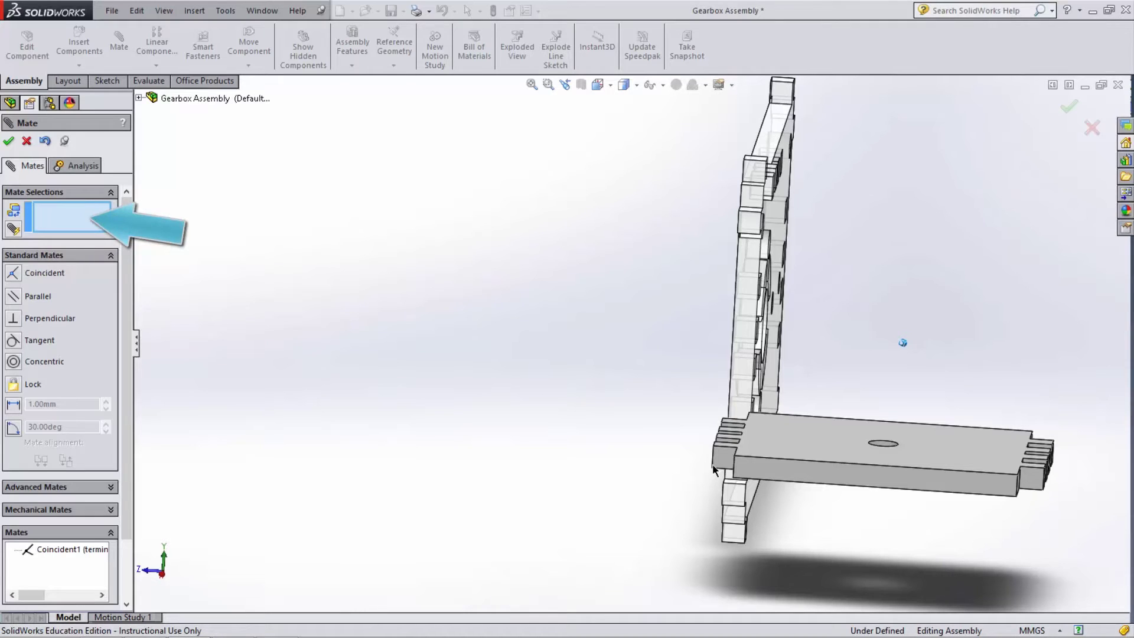
scroll(713, 469, down, 3)
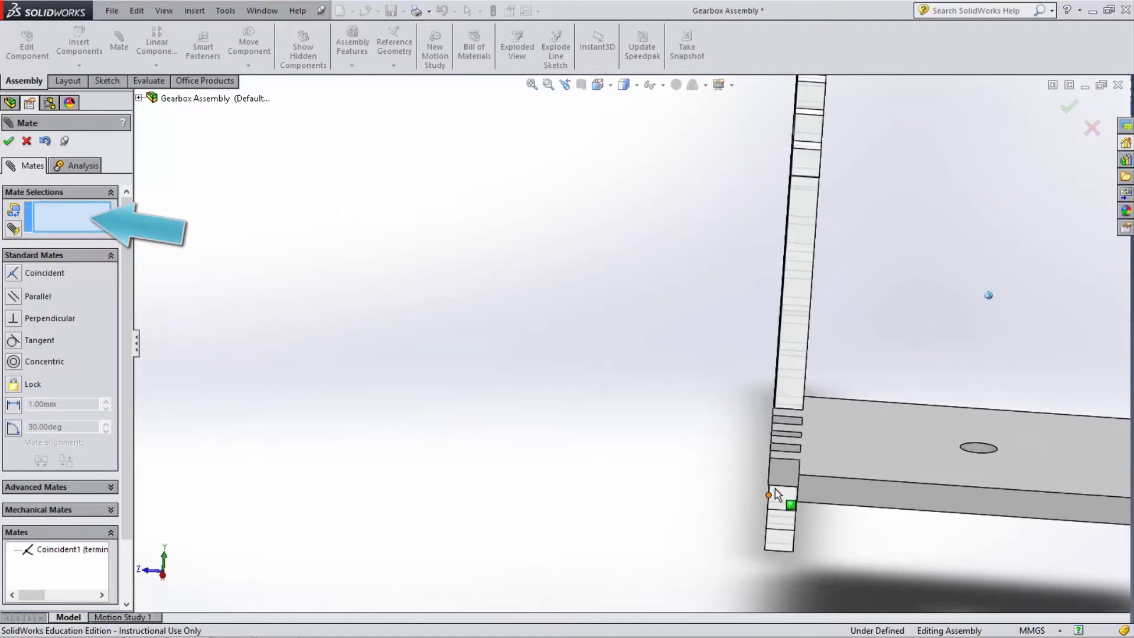
click(781, 479)
middle_drag(780, 477, 917, 324)
scroll(916, 324, down, 3)
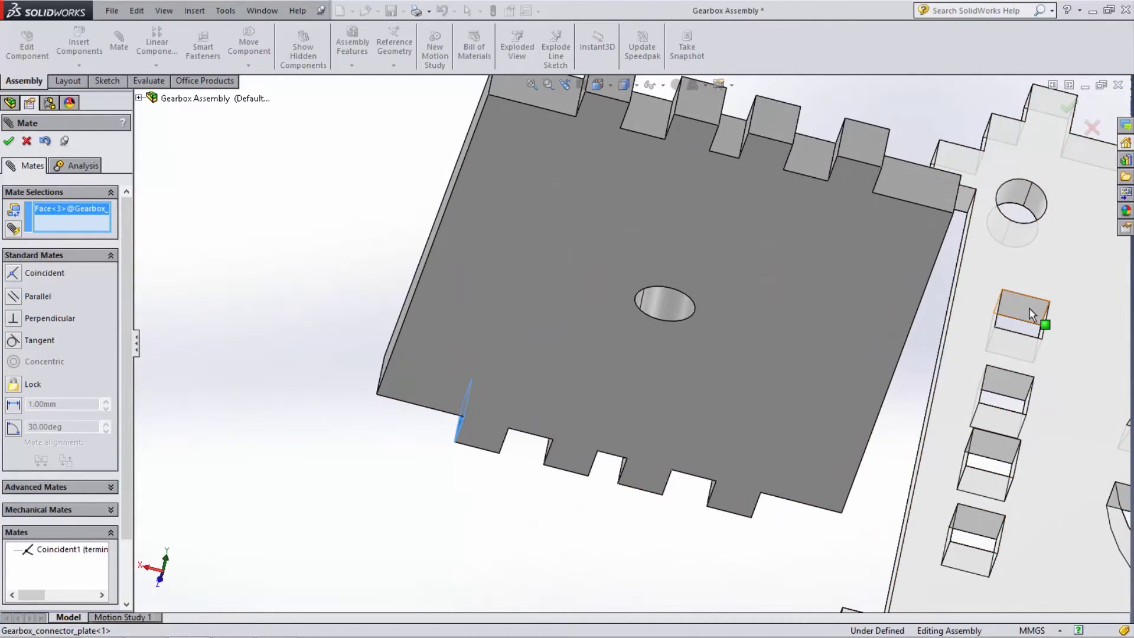
click(1029, 309)
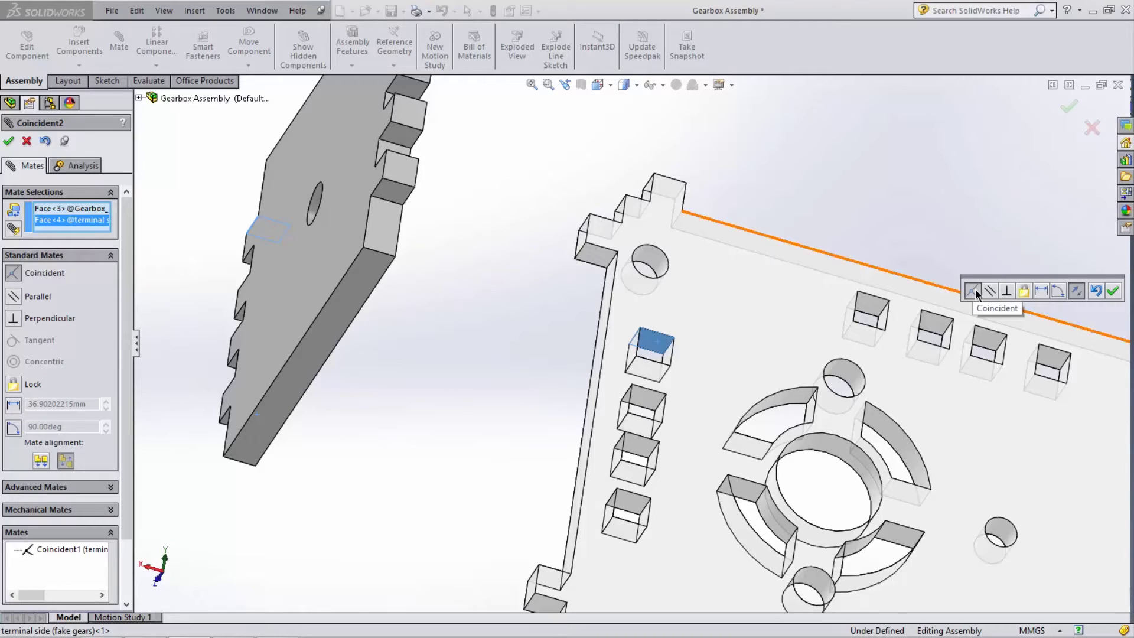
click(1112, 289)
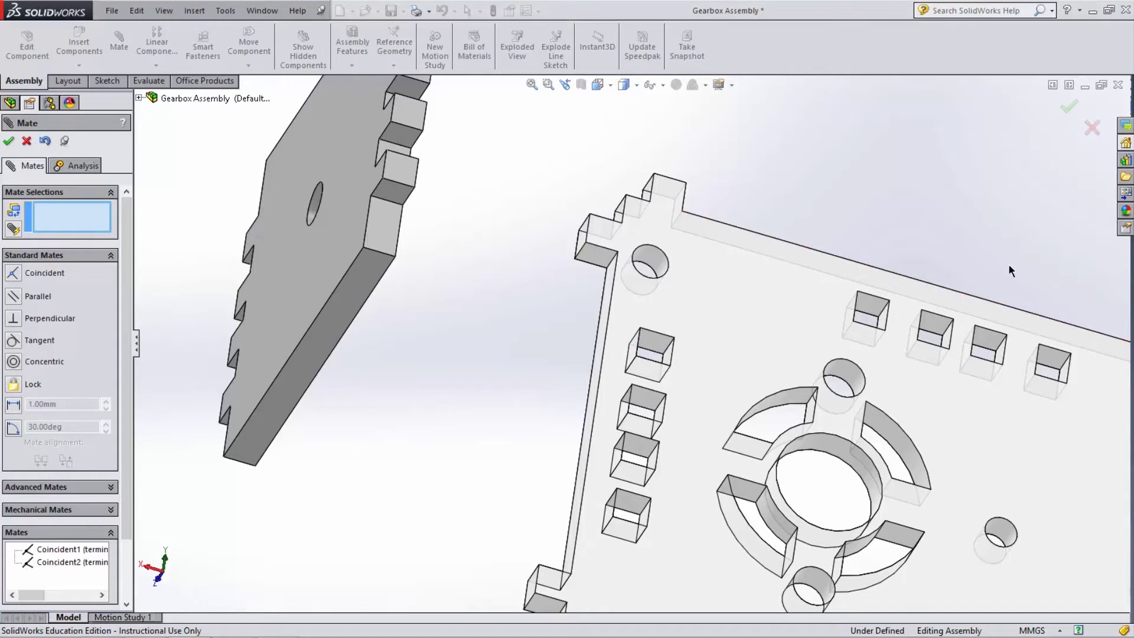
Move the connector plate across to the slot column of the terminal side plate.
middle_drag(465, 378, 908, 251)
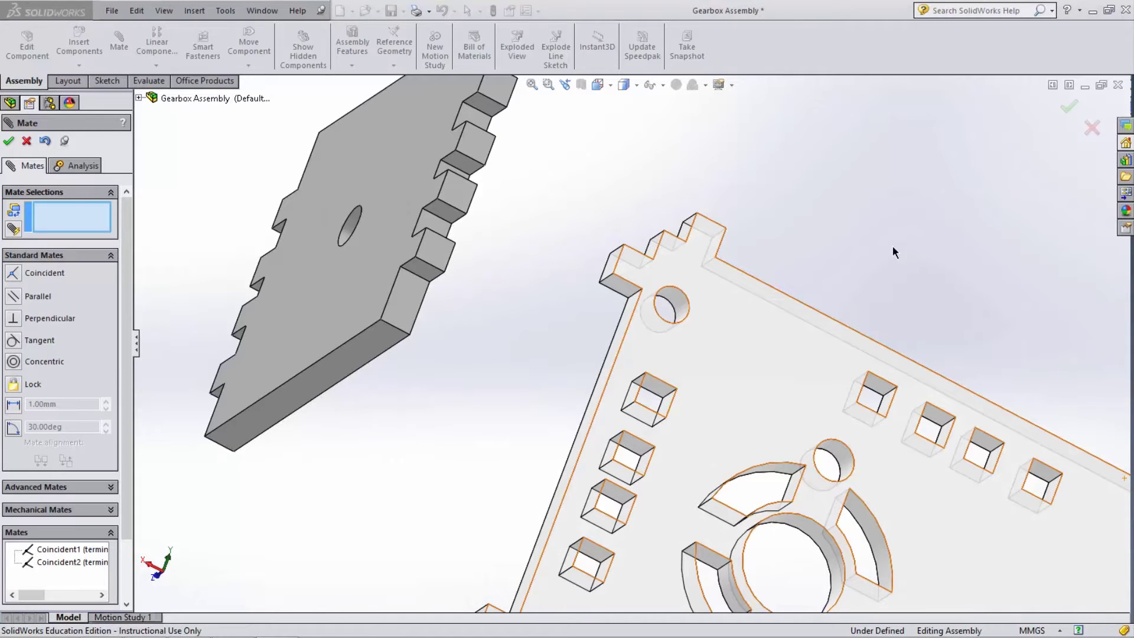
key(f)
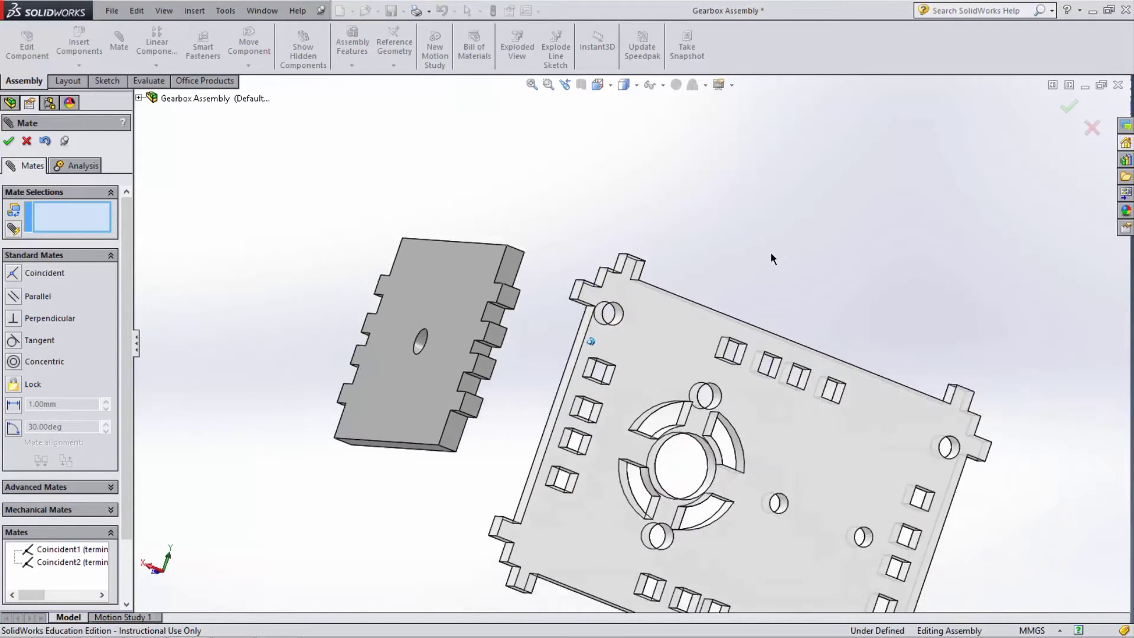
mouse_move(476, 422)
mouse_down()
mouse_move(519, 424)
mouse_move(571, 405)
mouse_move(614, 415)
mouse_up()
middle_drag(614, 416, 530, 420)
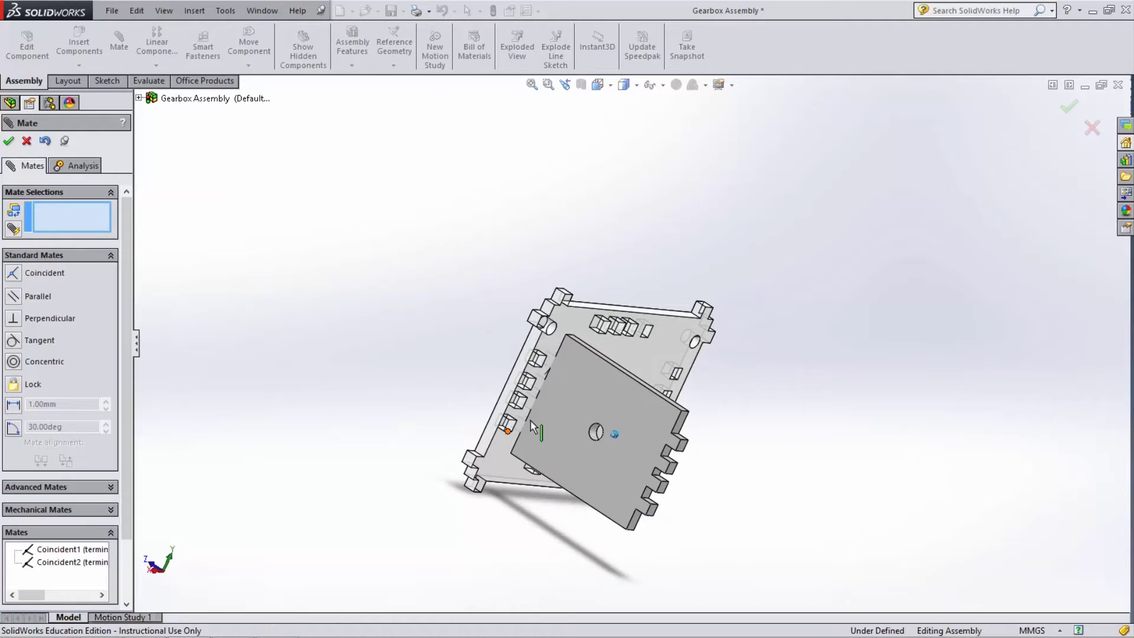
Add a coincident mate between the connector plate's broad face and the side wall of the terminal side's top edge slot, and finish mating.
middle_drag(530, 420, 673, 423)
click(702, 423)
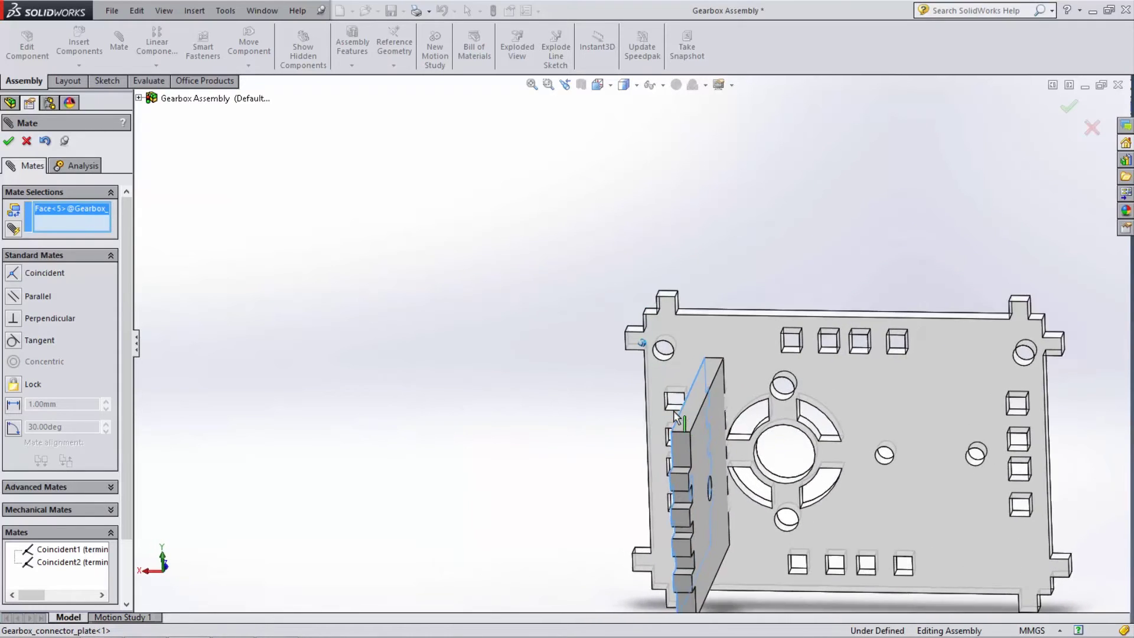
scroll(673, 423, down, 5)
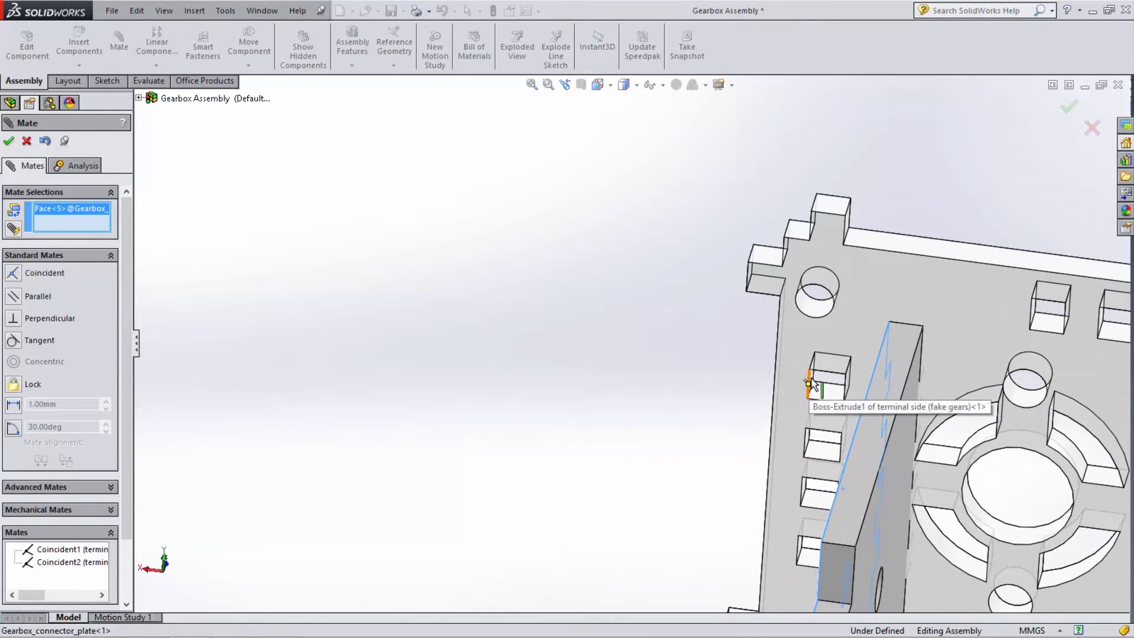
middle_drag(809, 381, 813, 380)
scroll(813, 381, down, 5)
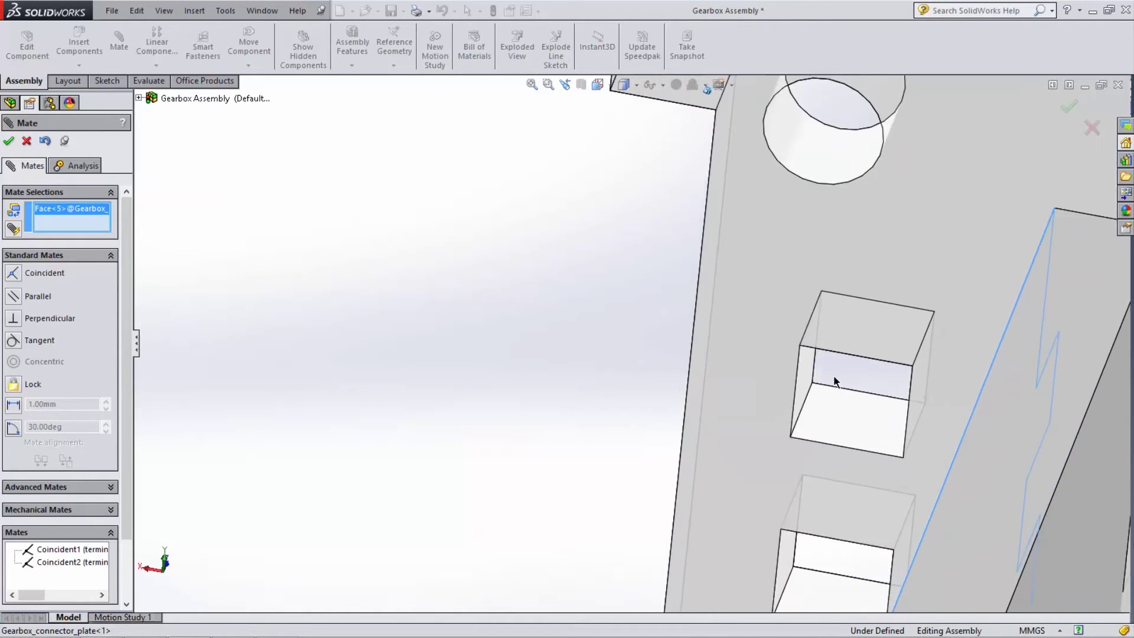
click(789, 378)
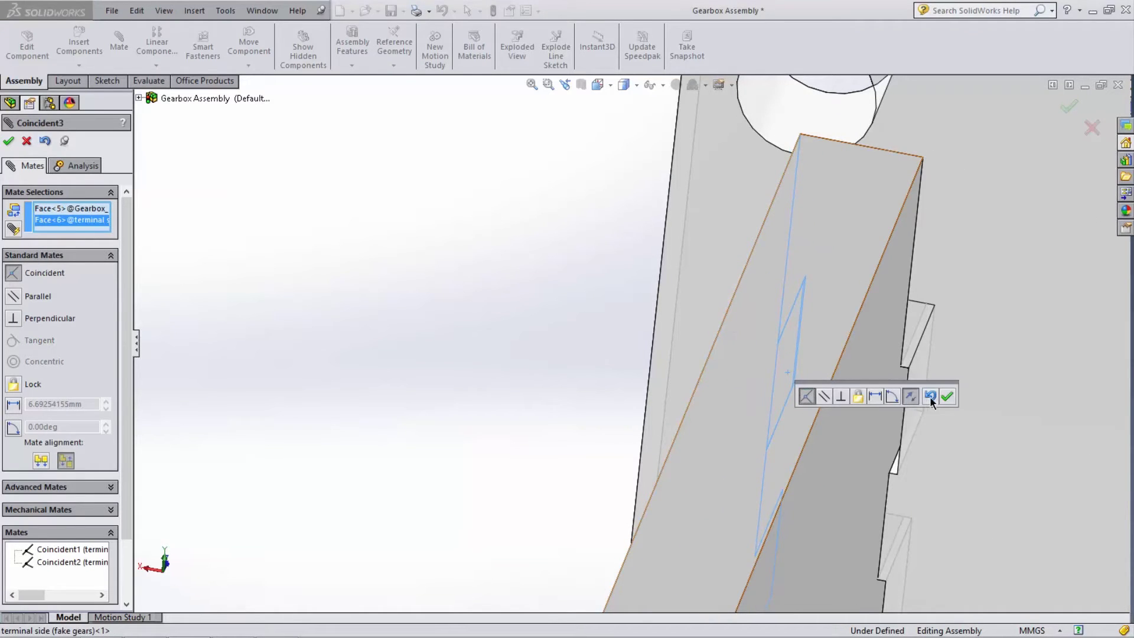
click(947, 396)
key(ctrl+shift+z)
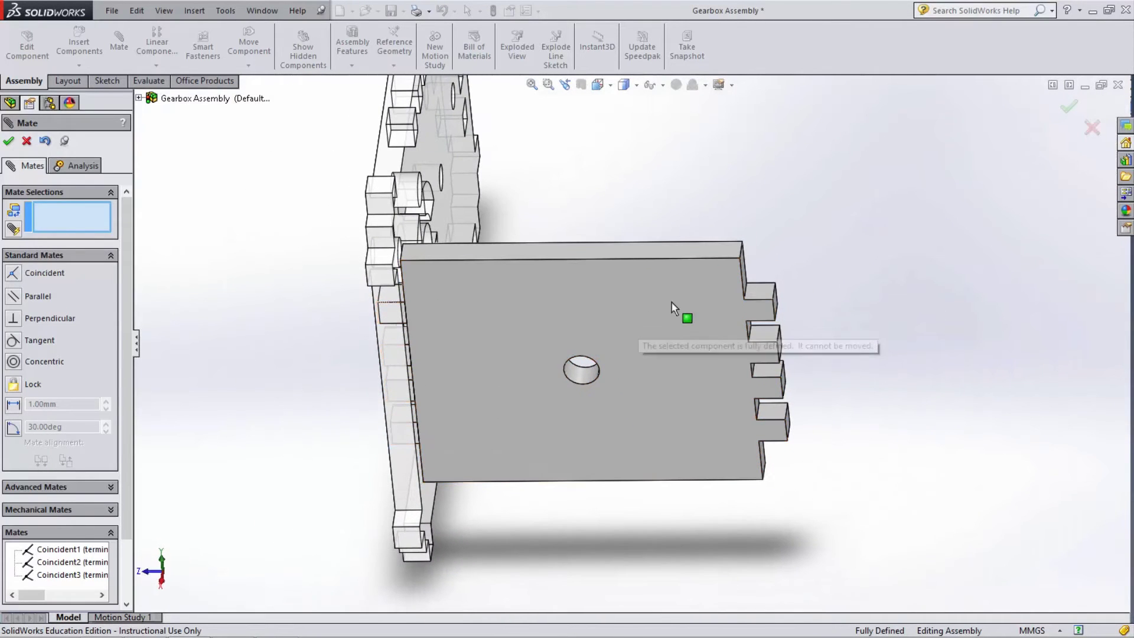
key(Right)
key(Right)
key(Right)
key(Right)
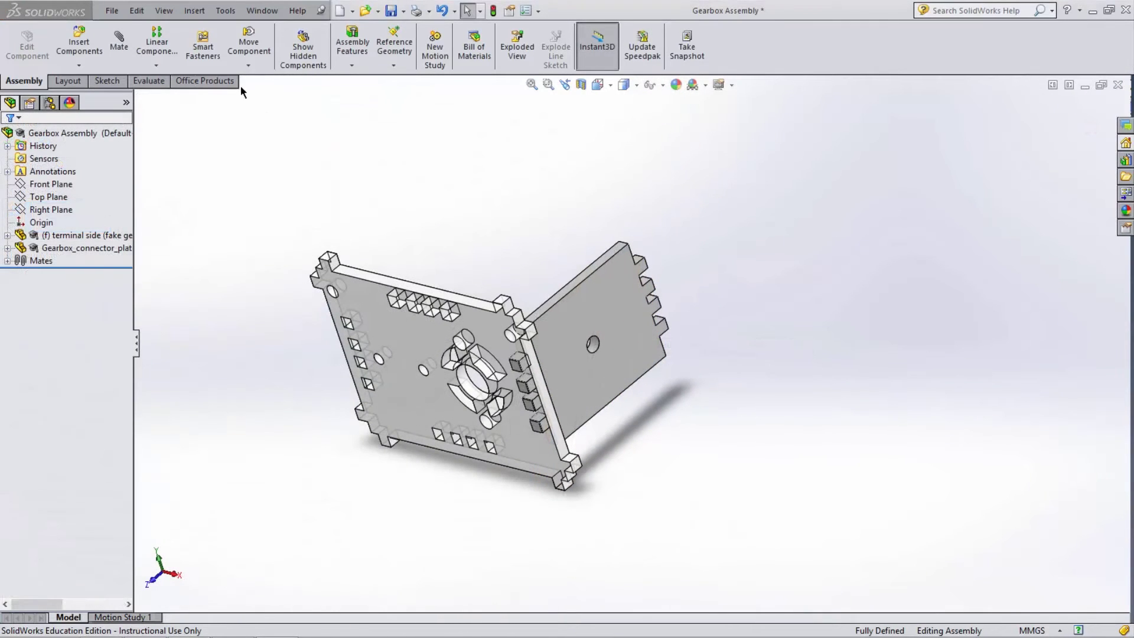
Insert a second Gearbox_connector_plate and place it above the terminal side plate.
click(69, 45)
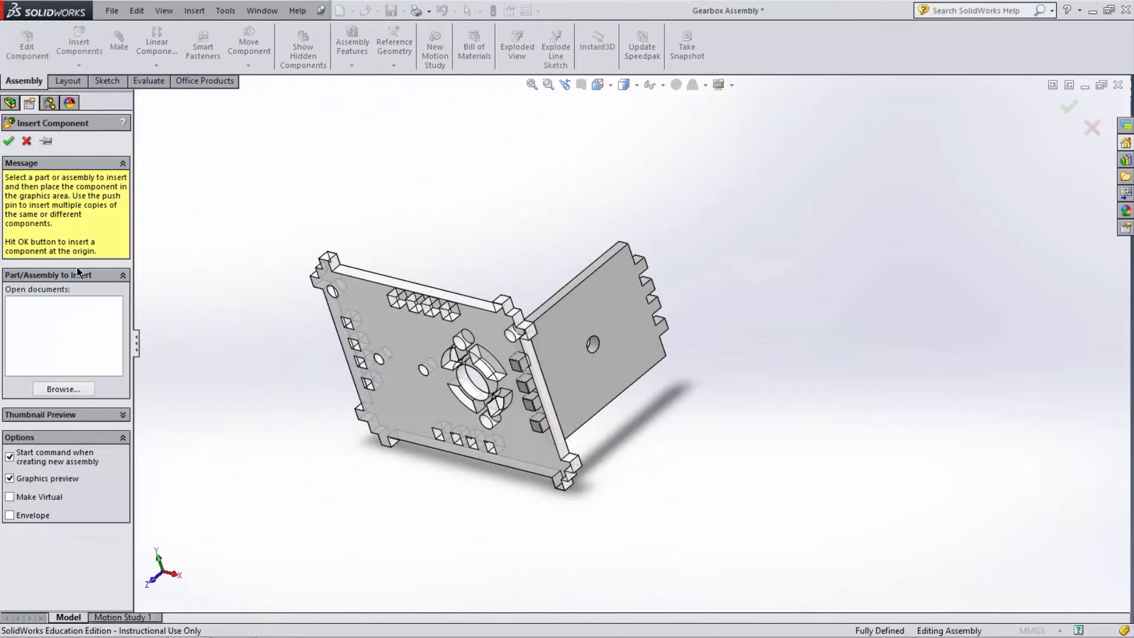
click(63, 389)
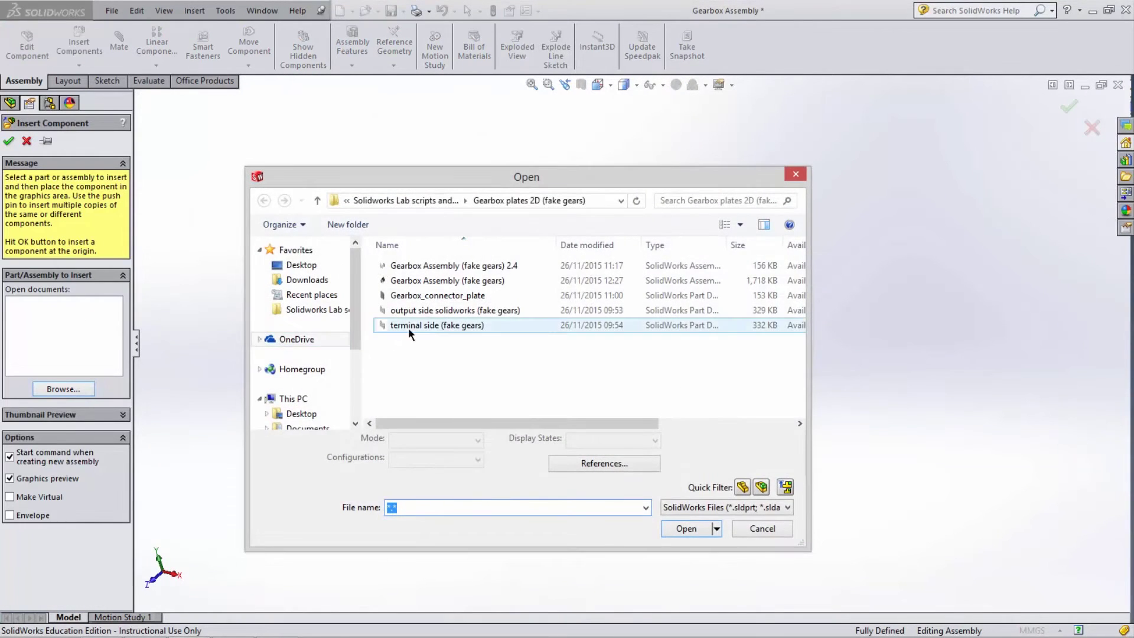
click(686, 528)
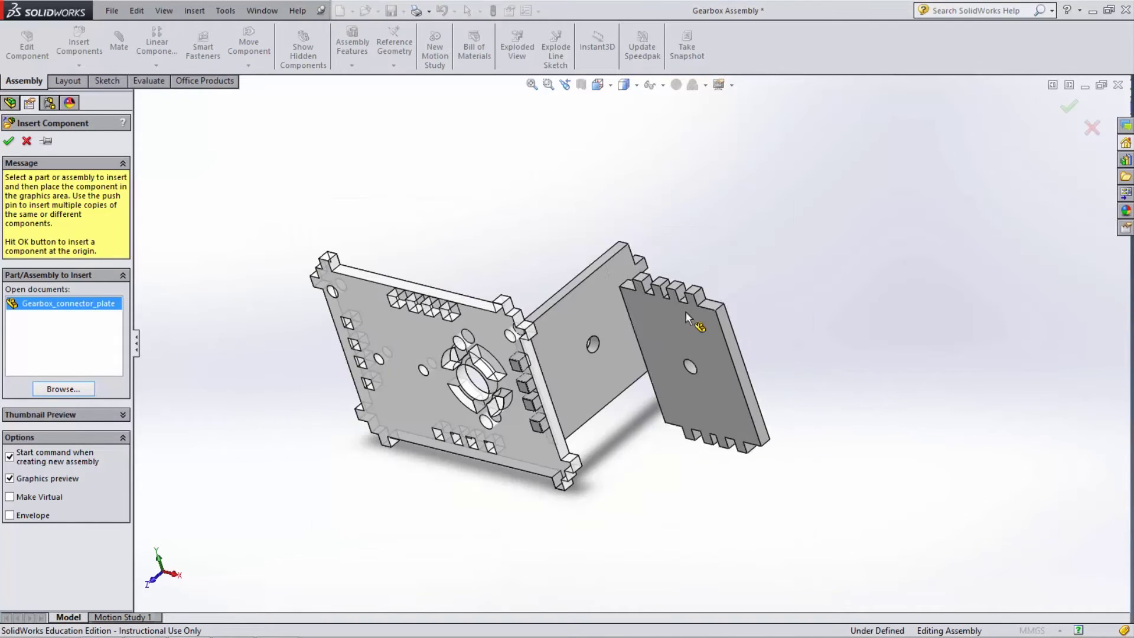
click(537, 218)
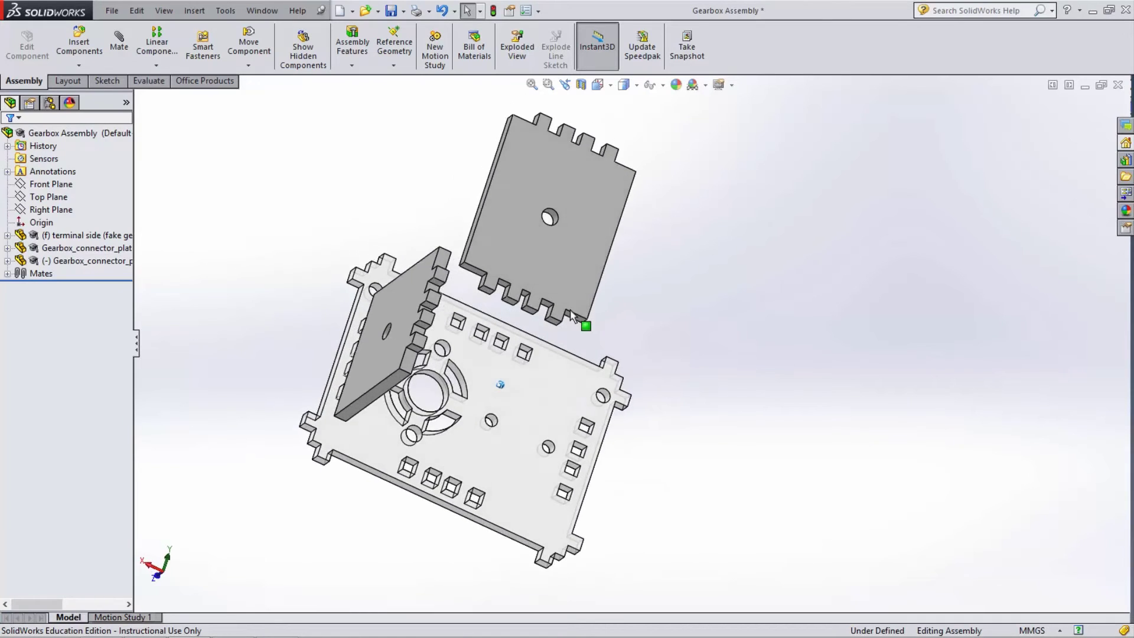
Add a coincident mate between the second connector plate's end face beside its outermost tab and the terminal side's large flat face.
scroll(564, 325, down, 5)
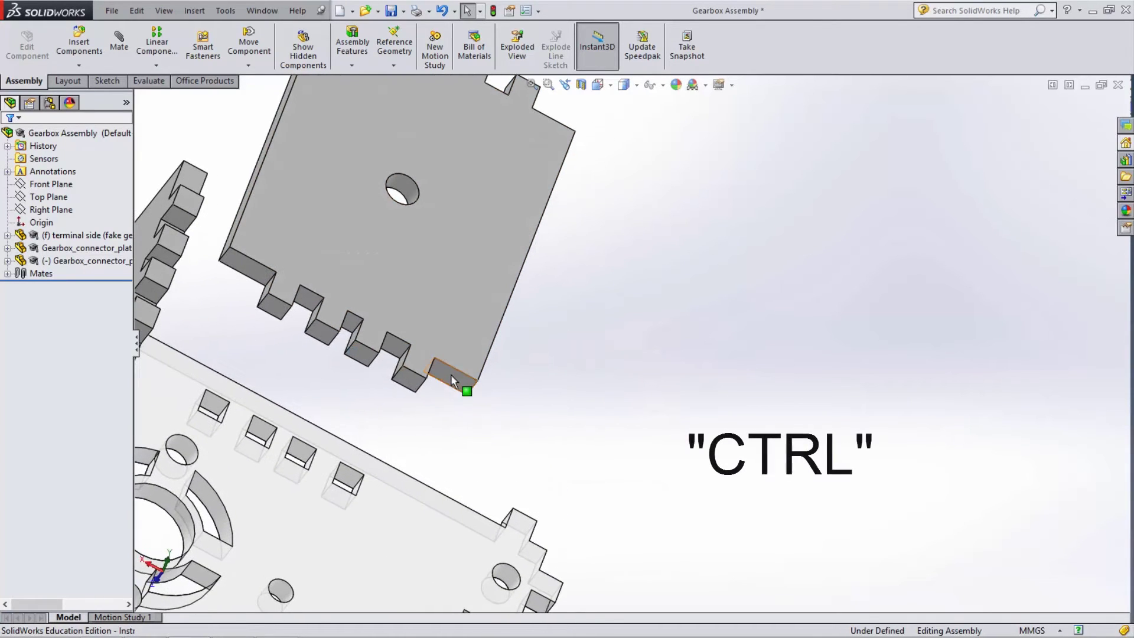
ctrl+click(451, 376)
click(535, 328)
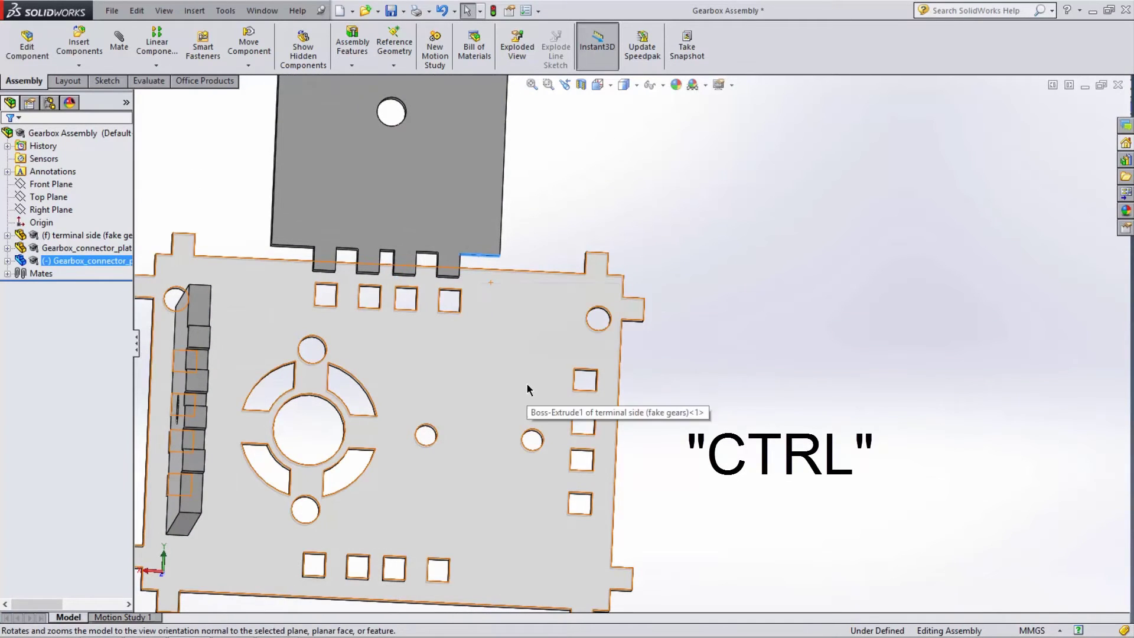
ctrl+click(526, 385)
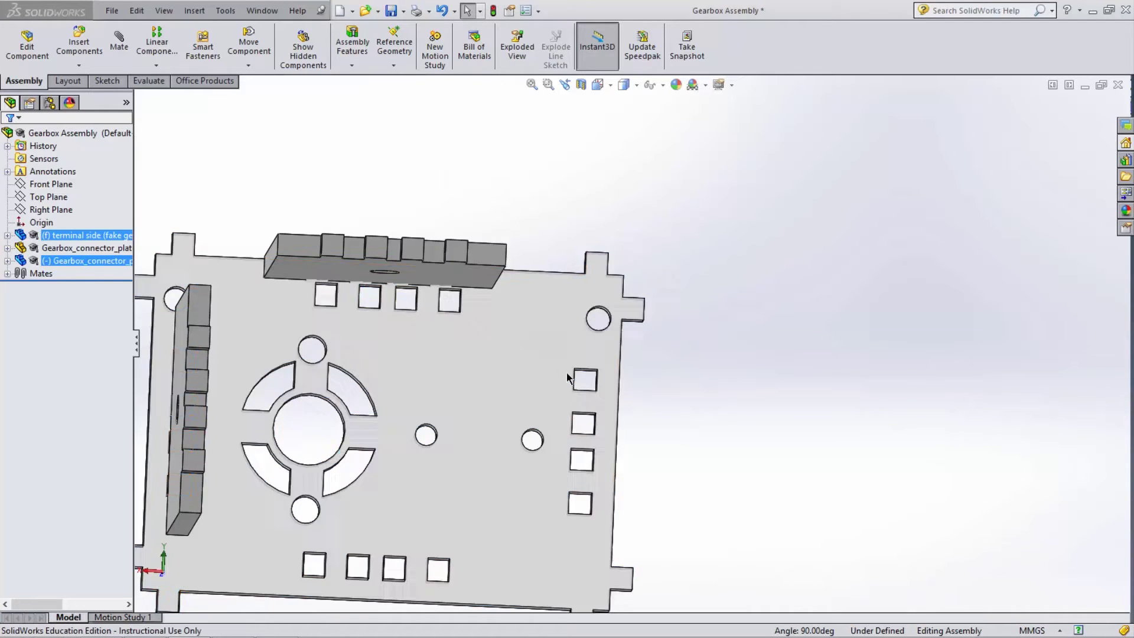
Move the second connector plate clear of the terminal side plate, out beyond its free slot column.
middle_drag(506, 285, 441, 300)
drag(481, 309, 892, 431)
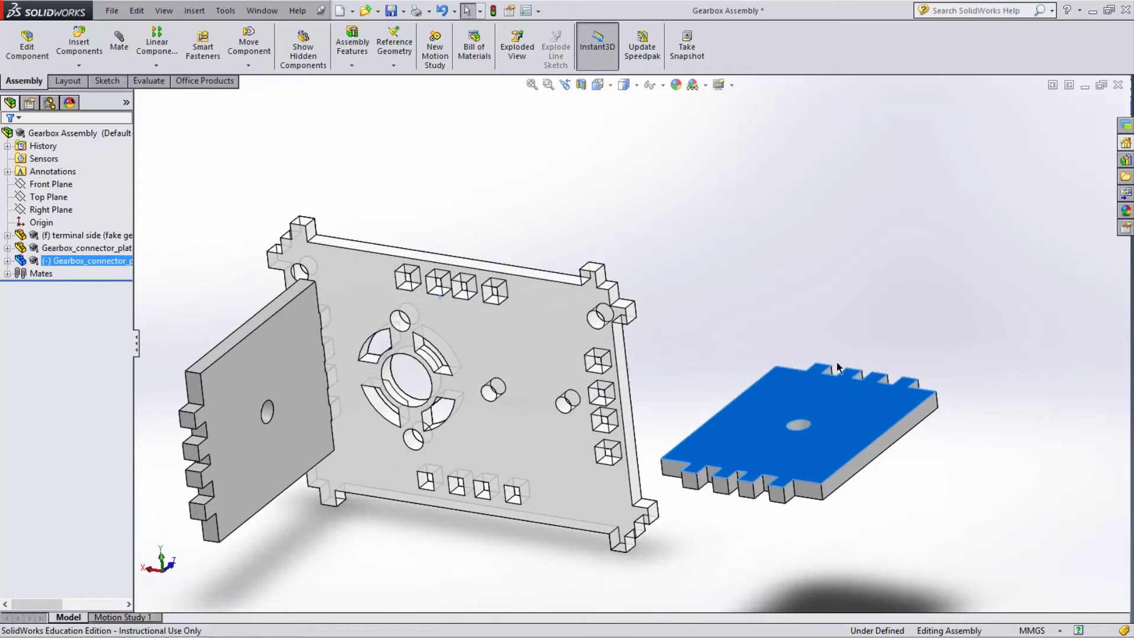
click(797, 322)
Add a coincident mate between the side face of the second connector plate's outermost tab and the upper face of the column's top slot.
middle_drag(797, 322, 666, 304)
scroll(669, 309, down, 6)
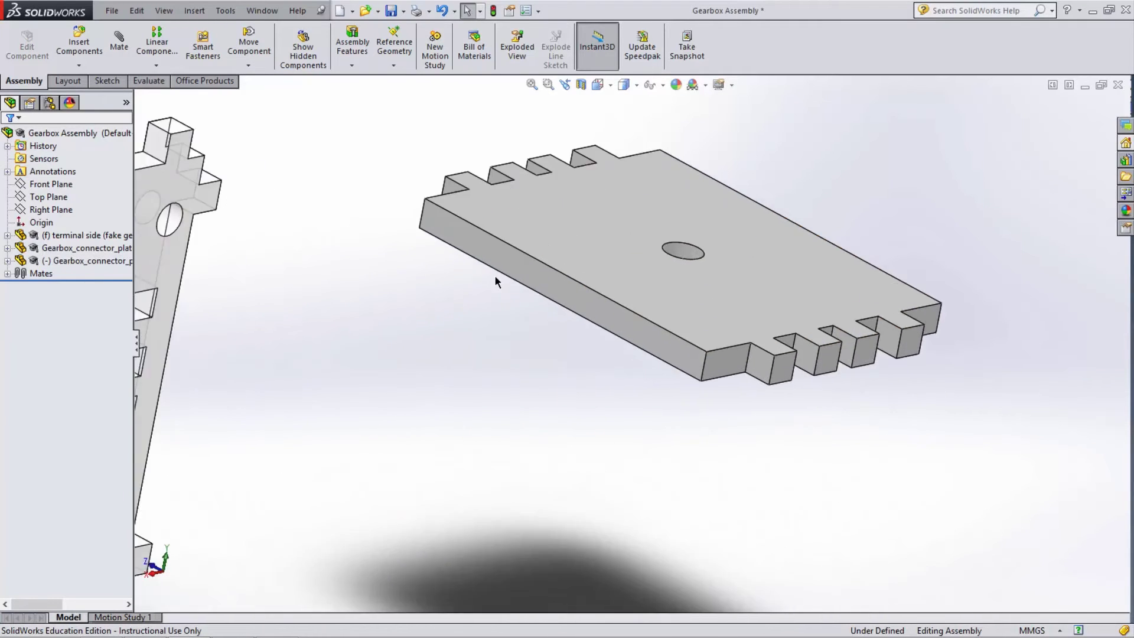
click(411, 235)
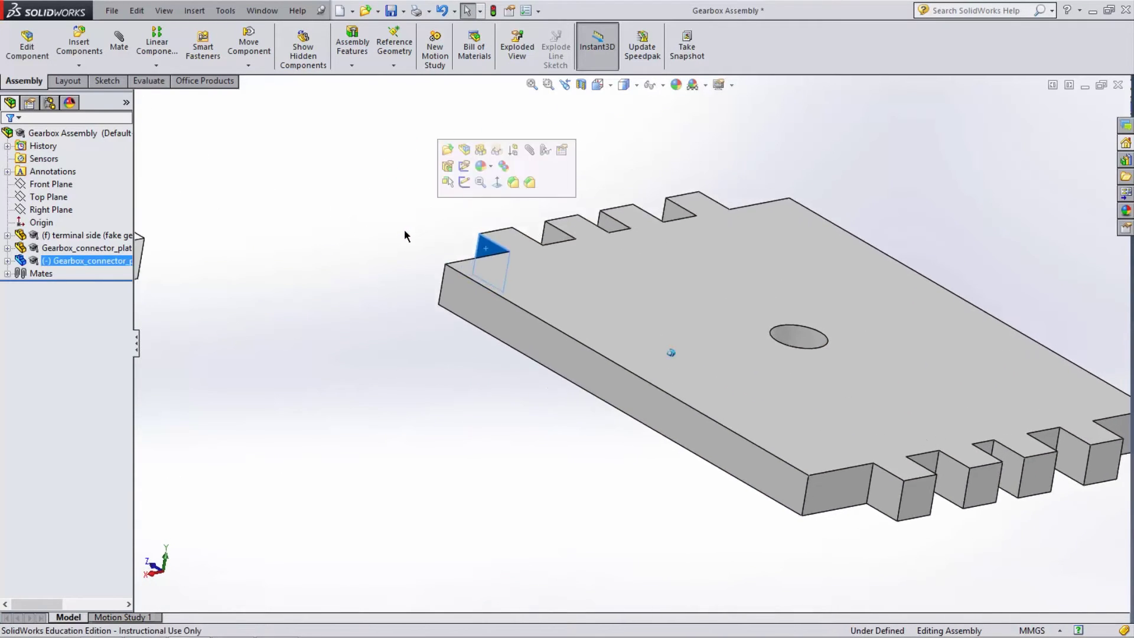
middle_drag(405, 236, 443, 403)
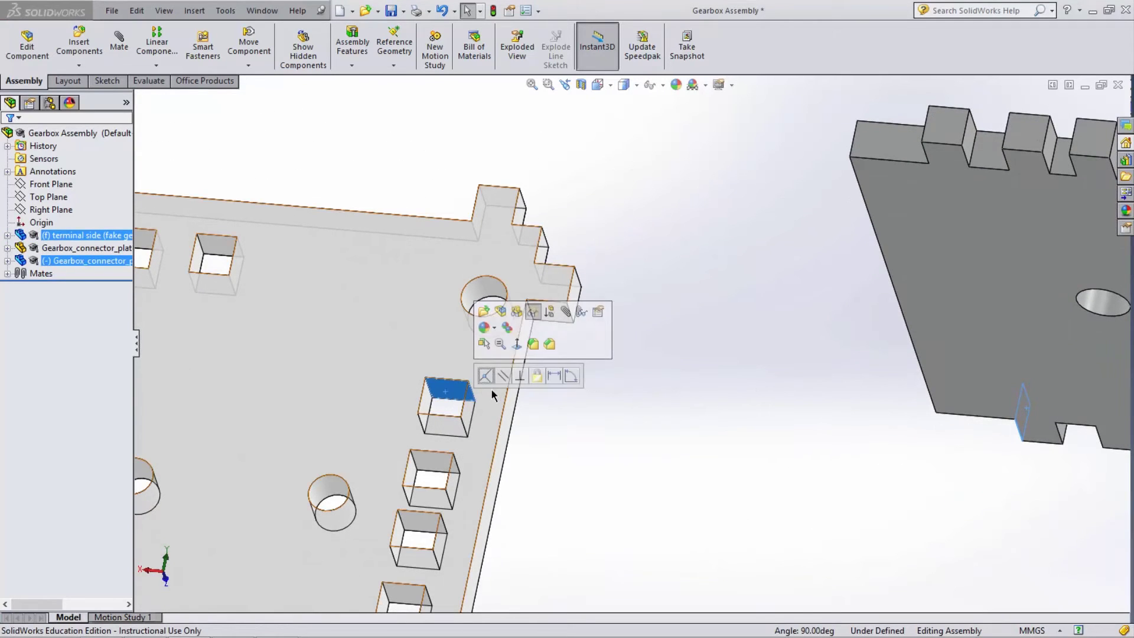
click(493, 376)
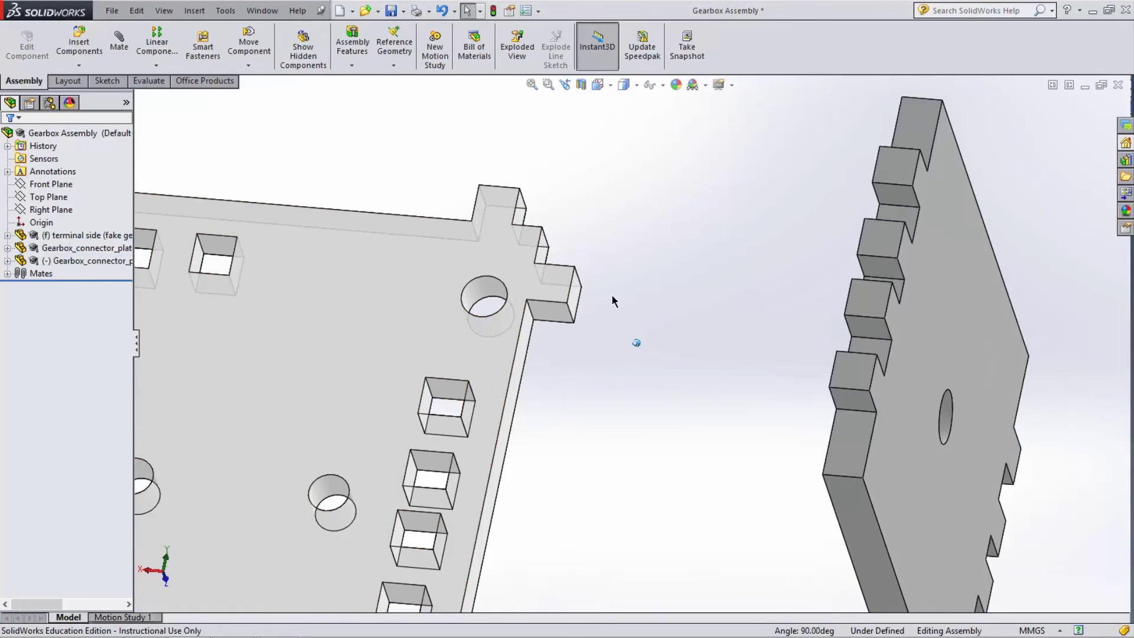
Move the second connector plate across to the free slot column of the terminal side plate.
scroll(612, 295, up, 5)
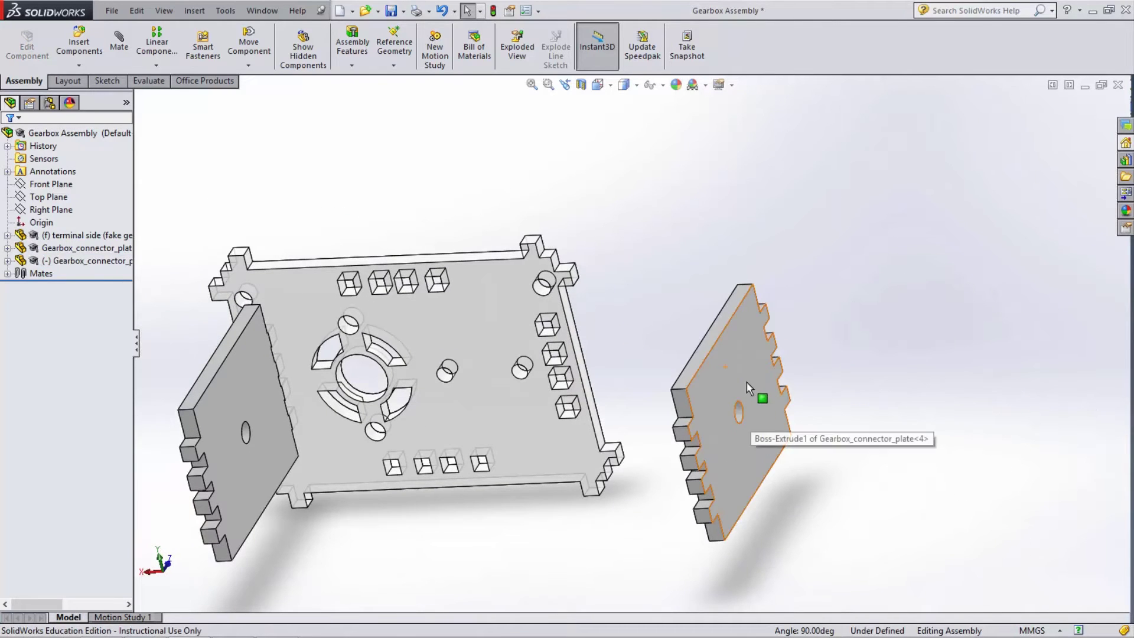
drag(747, 387, 525, 368)
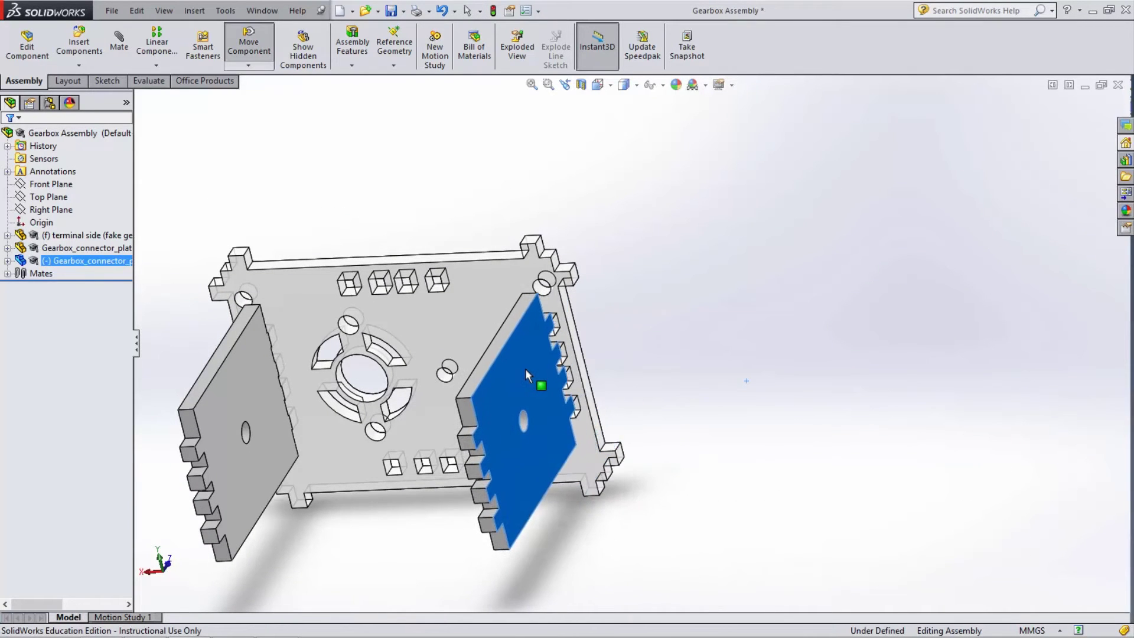
middle_drag(525, 368, 562, 408)
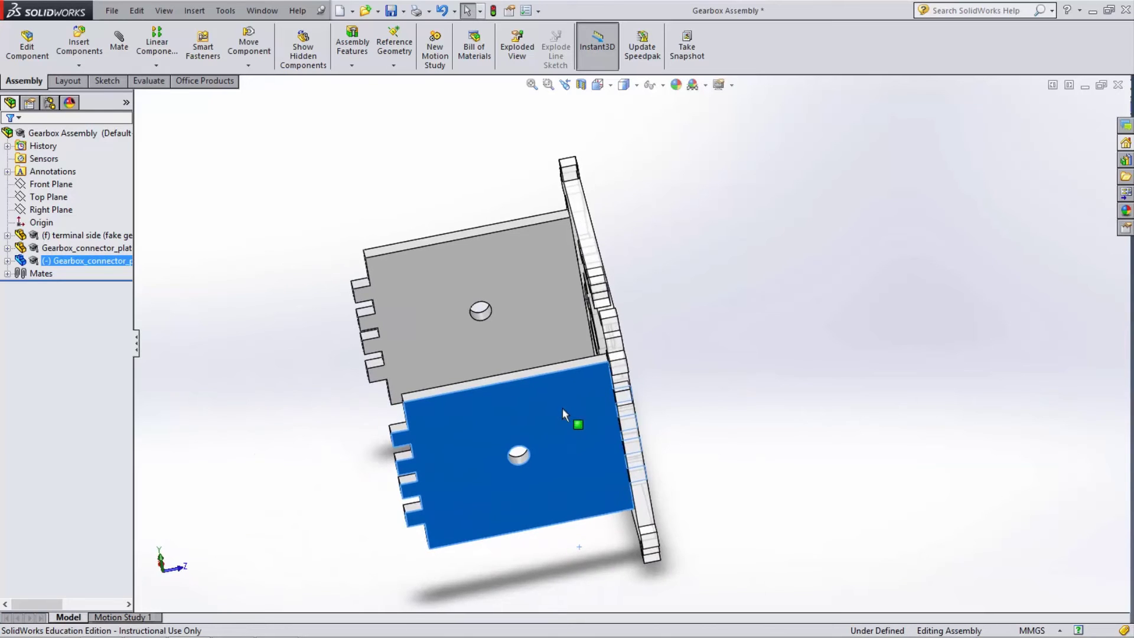
drag(542, 399, 482, 342)
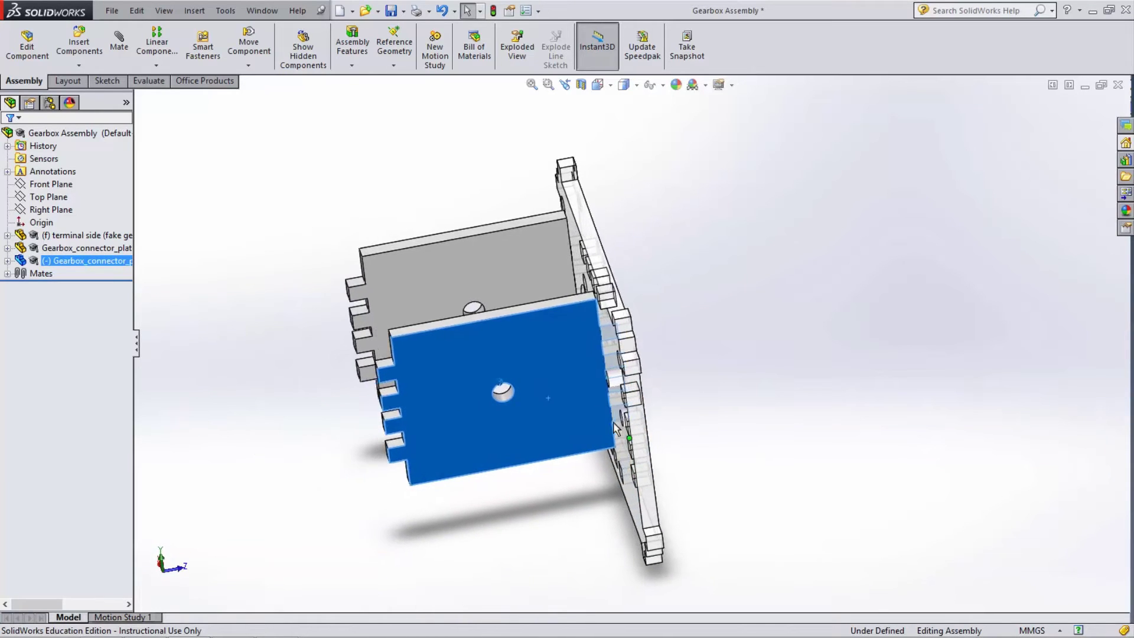
Add a coincident mate between the second connector plate's broad face and the side wall of the column's top slot.
middle_drag(613, 422, 204, 330)
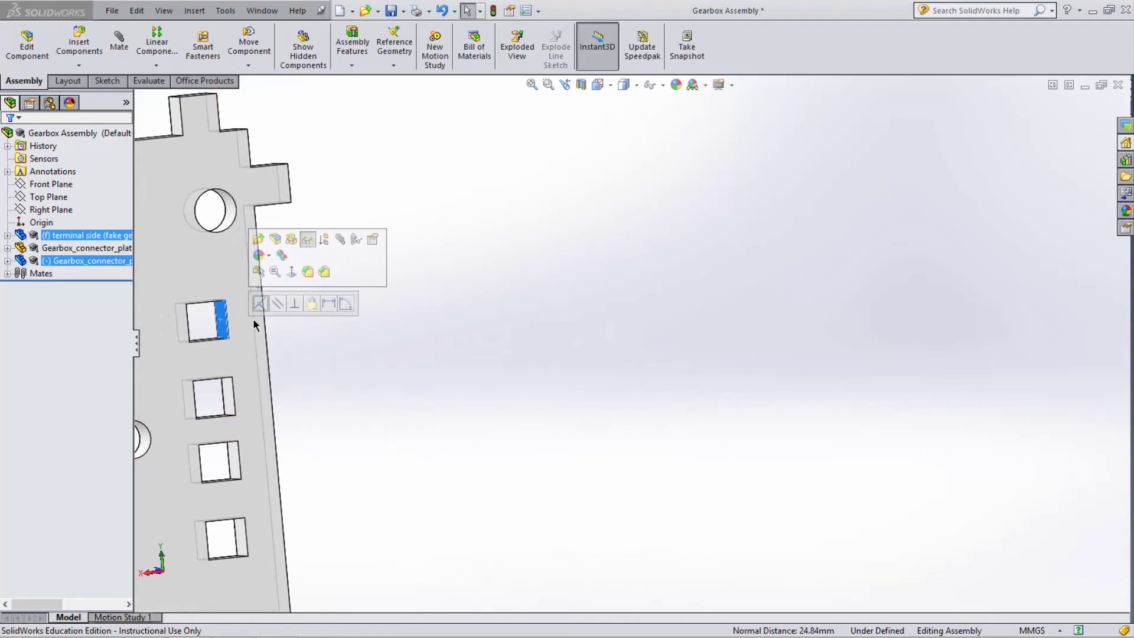
middle_drag(289, 314, 1017, 358)
scroll(670, 353, up, 3)
middle_drag(877, 356, 451, 377)
Insert the output side solidworks (fake gears) part and move it opposite the terminal side, beyond the connector plates' free tabs.
click(71, 48)
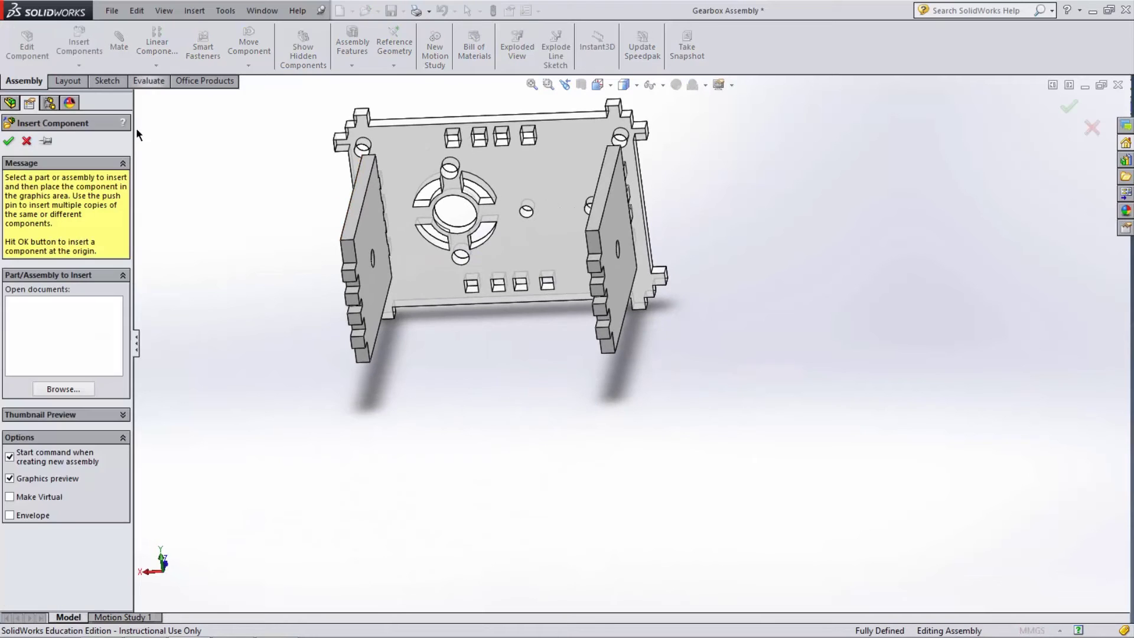
click(78, 392)
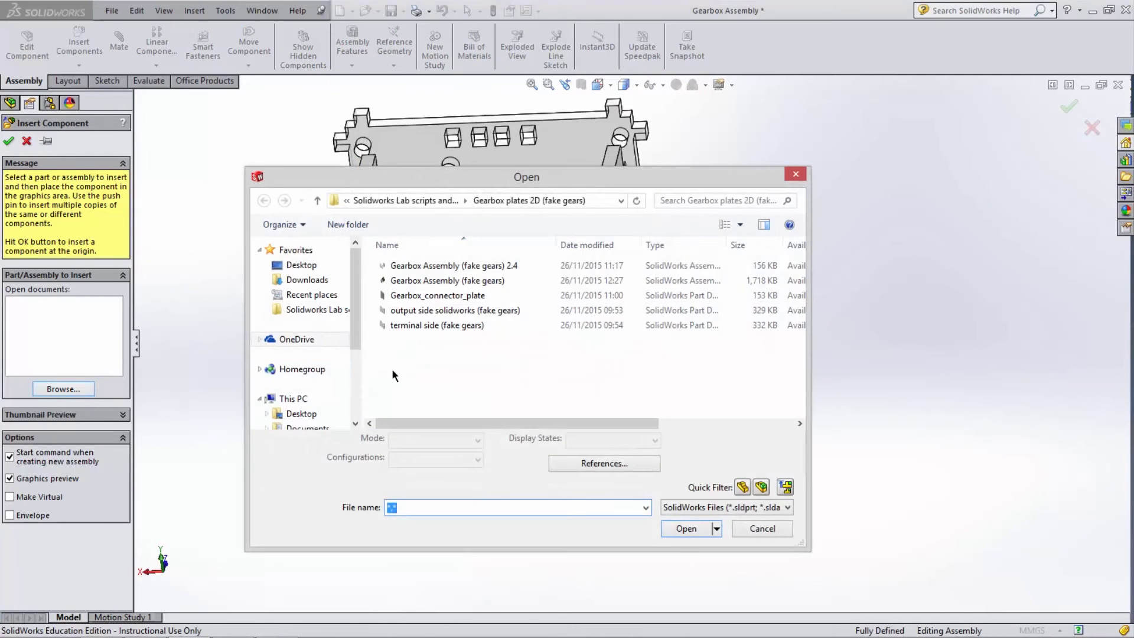
click(686, 529)
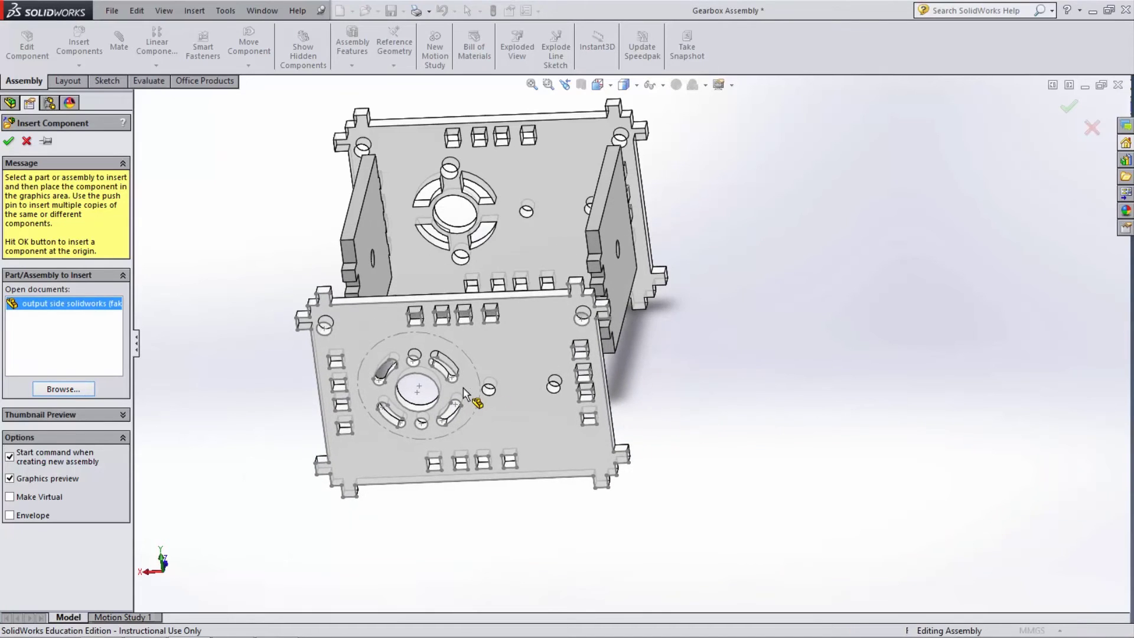
click(781, 420)
middle_drag(780, 420, 530, 465)
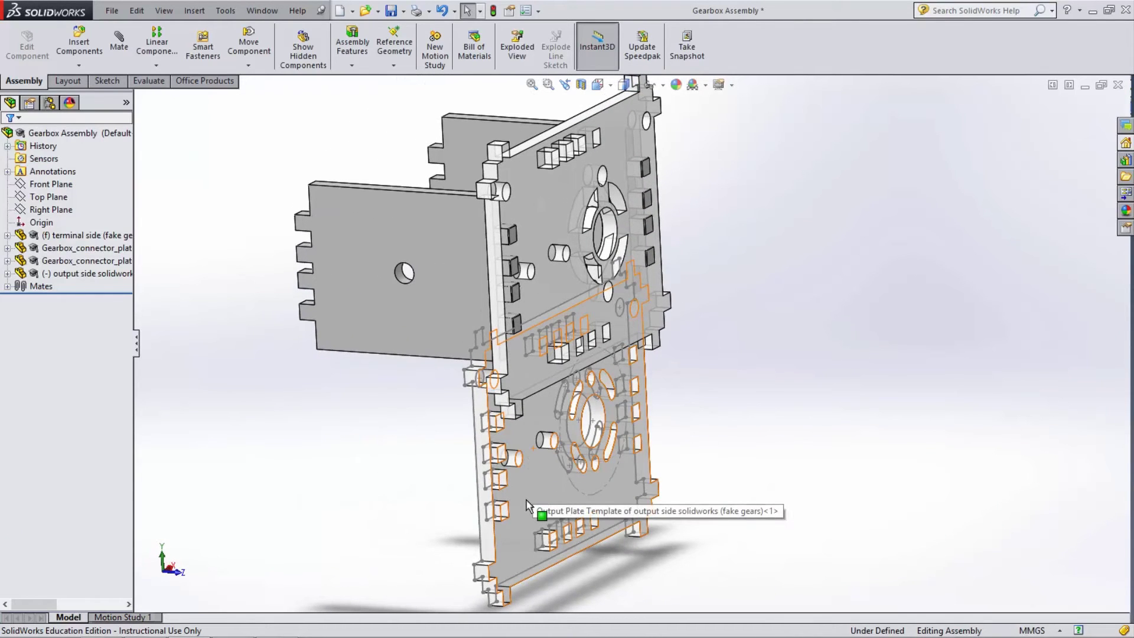
drag(527, 505, 187, 317)
Add a coincident mate between the second connector plate's free end face beside the tabs and the output side's large inner face.
middle_drag(203, 303, 868, 448)
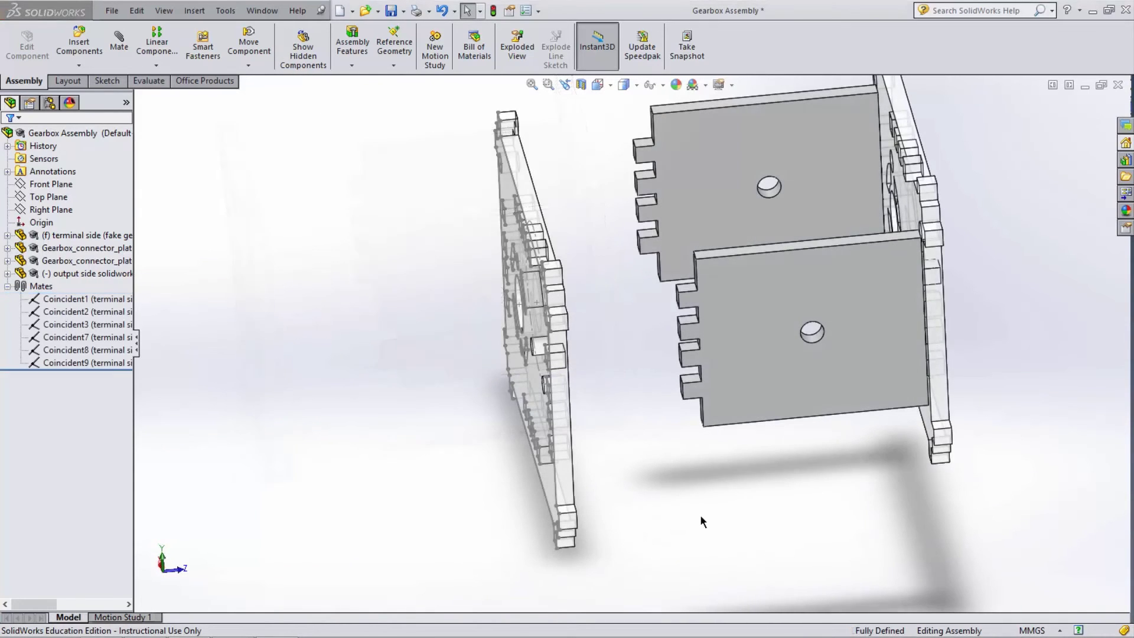
middle_drag(700, 515, 601, 201)
click(719, 263)
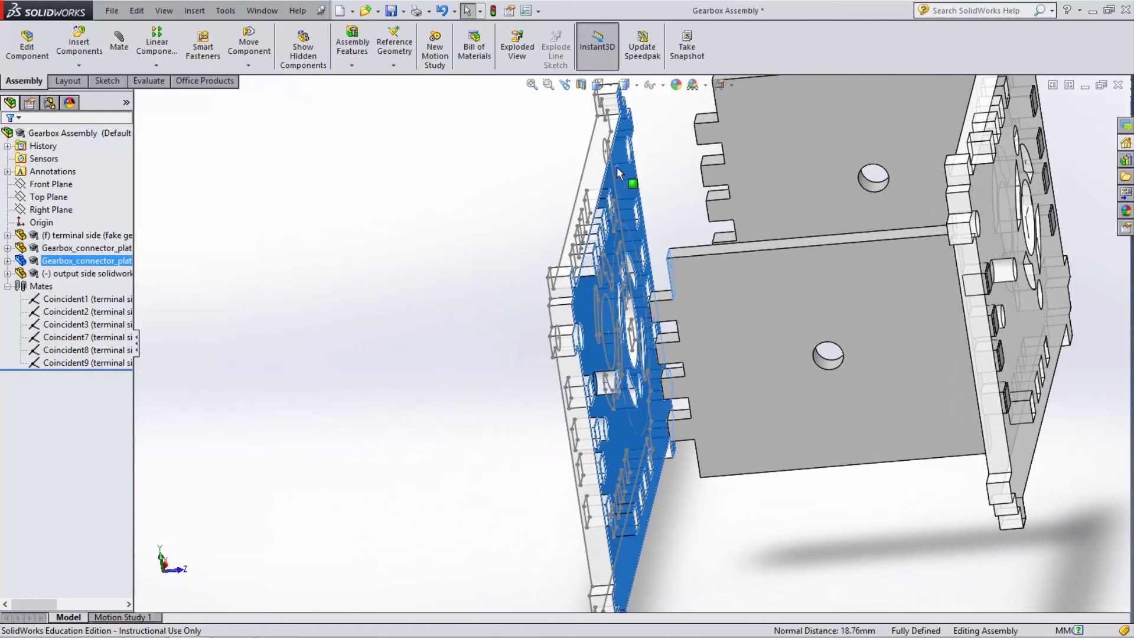
click(657, 152)
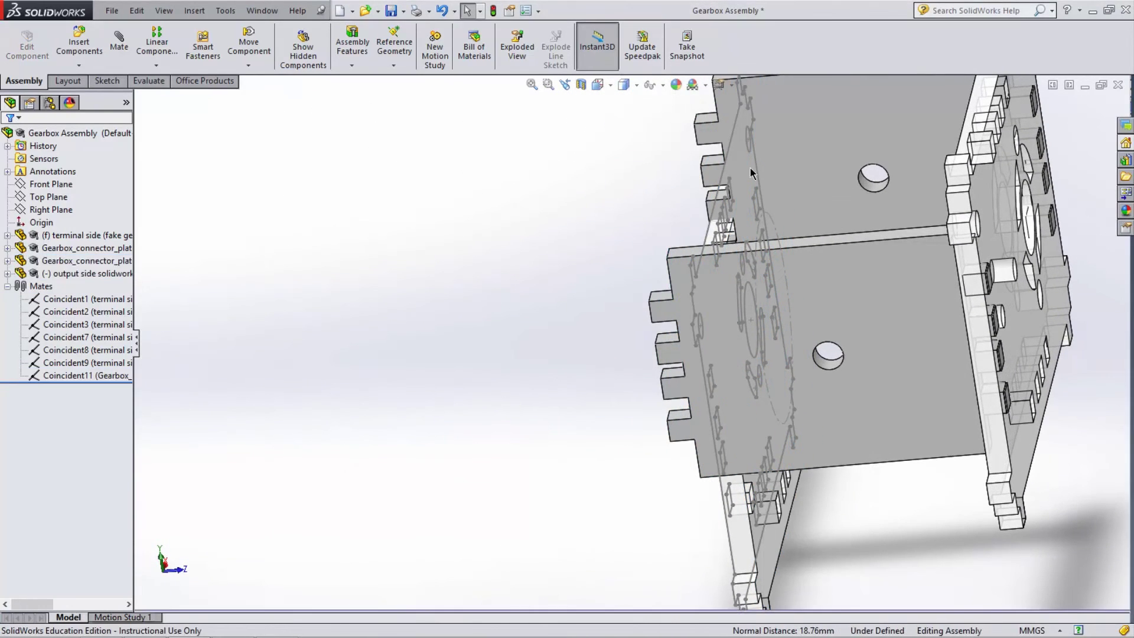
Add a coincident mate between the second connector plate's broad face and the side wall of the matching slot in the output side plate.
scroll(792, 323, down, 5)
click(881, 348)
middle_drag(881, 348, 835, 261)
ctrl+click(840, 246)
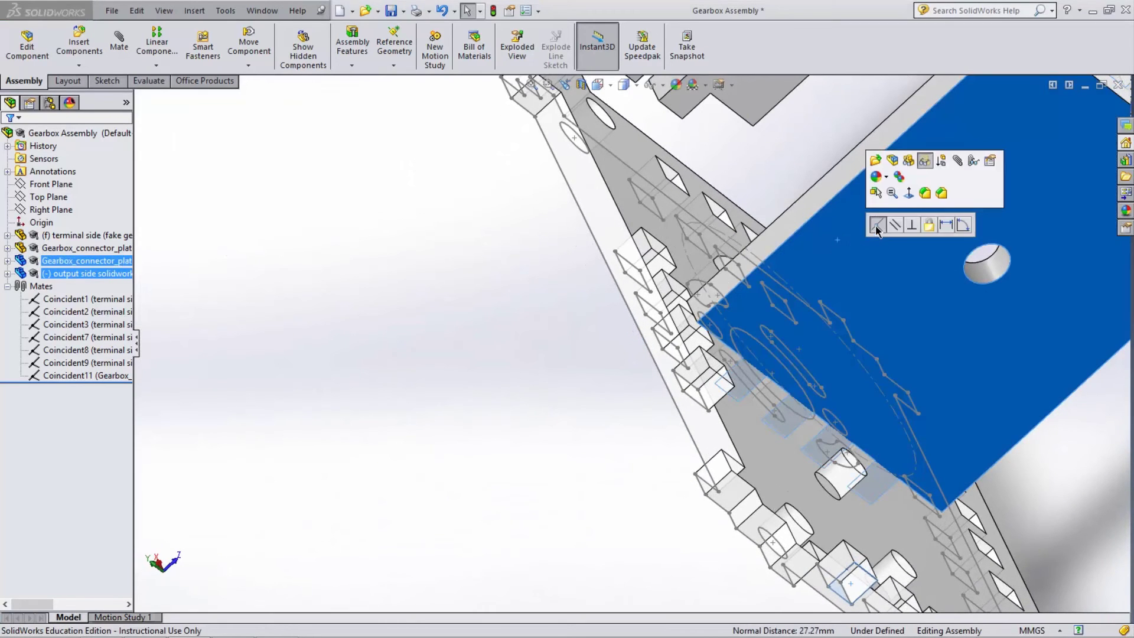
click(876, 225)
click(512, 385)
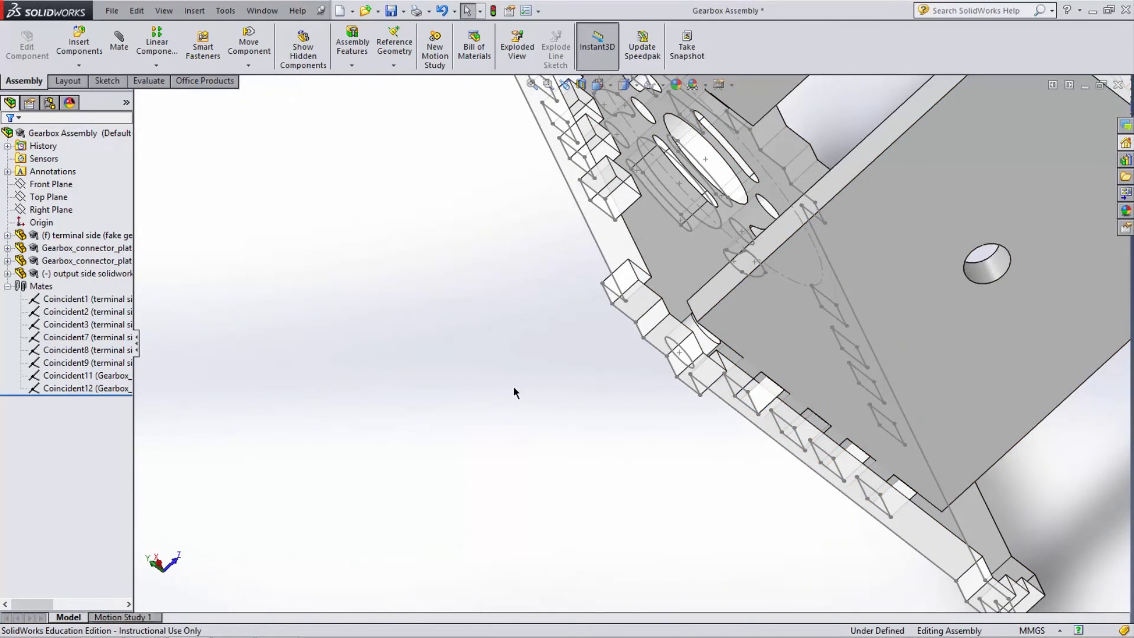
Add a coincident mate between the upper face of the output side's top slot and the top face of the connector plate's uppermost tab.
middle_drag(512, 385, 444, 249)
click(450, 239)
drag(450, 238, 483, 119)
click(898, 270)
middle_drag(897, 270, 595, 240)
click(796, 223)
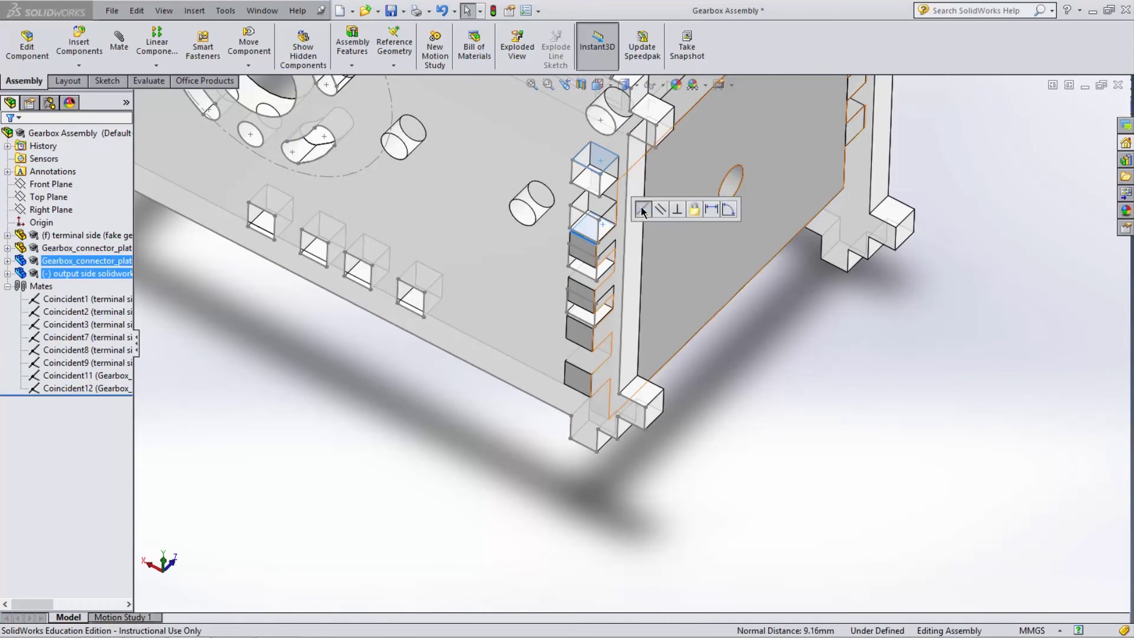
click(643, 209)
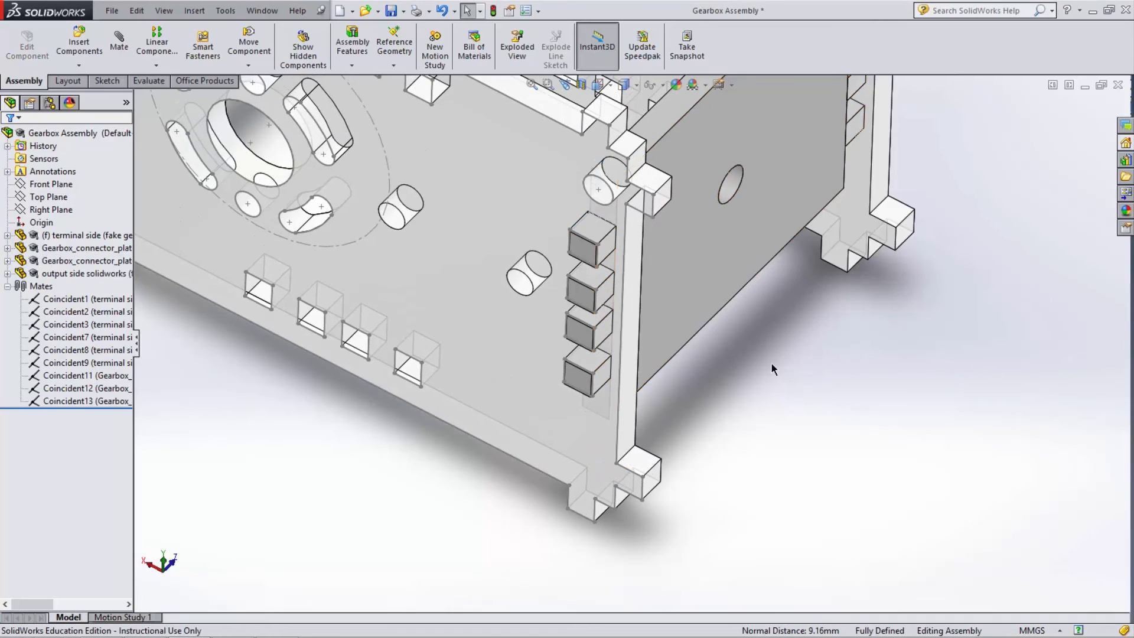
Rotate the assembly all the way around to examine how the connector plates' tabs fit into both side plates.
scroll(781, 370, up, 6)
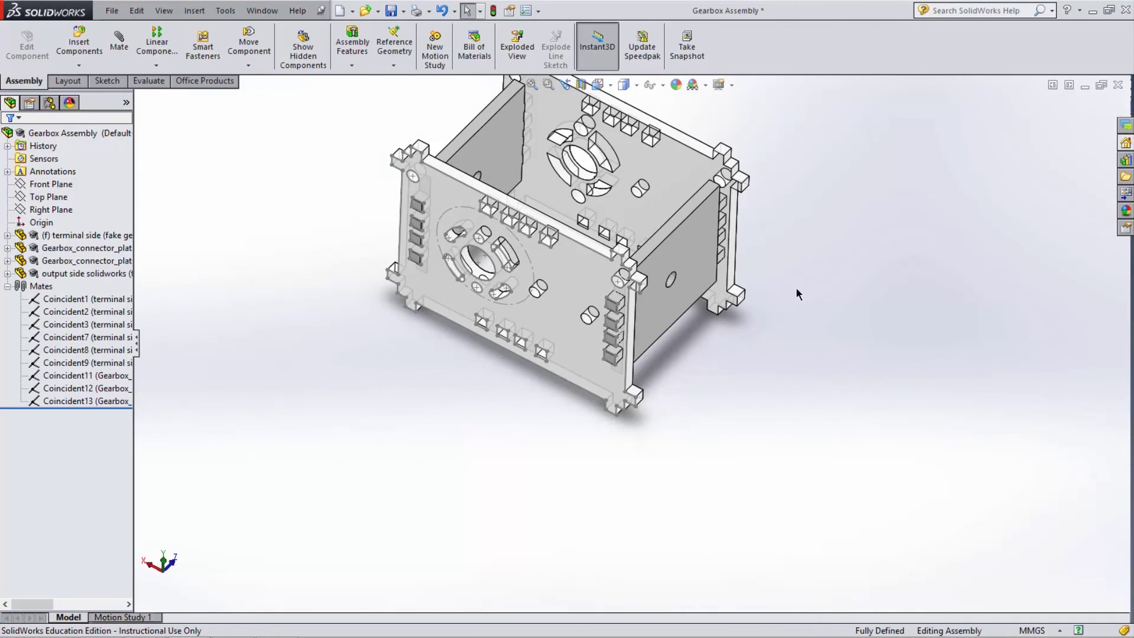
drag(595, 268, 573, 286)
click(834, 282)
key(Left)
key(Left)
key(Left)
key(Left)
key(Left)
key(Left)
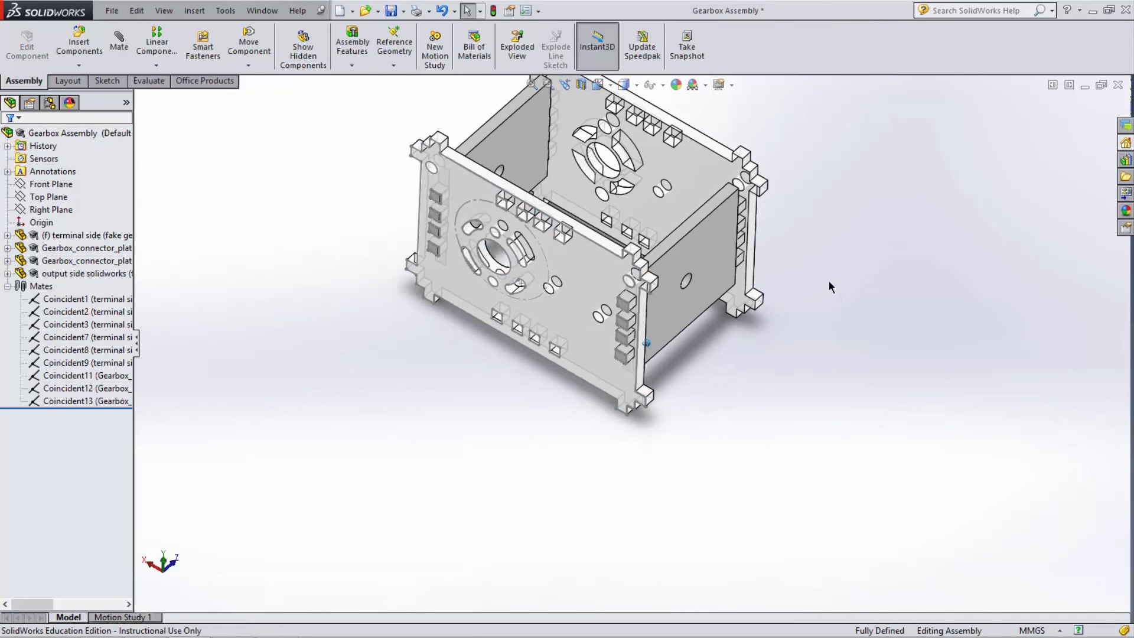
key(Left)
key(Left)
key(Left)
key(Left)
key(Left)
key(Left)
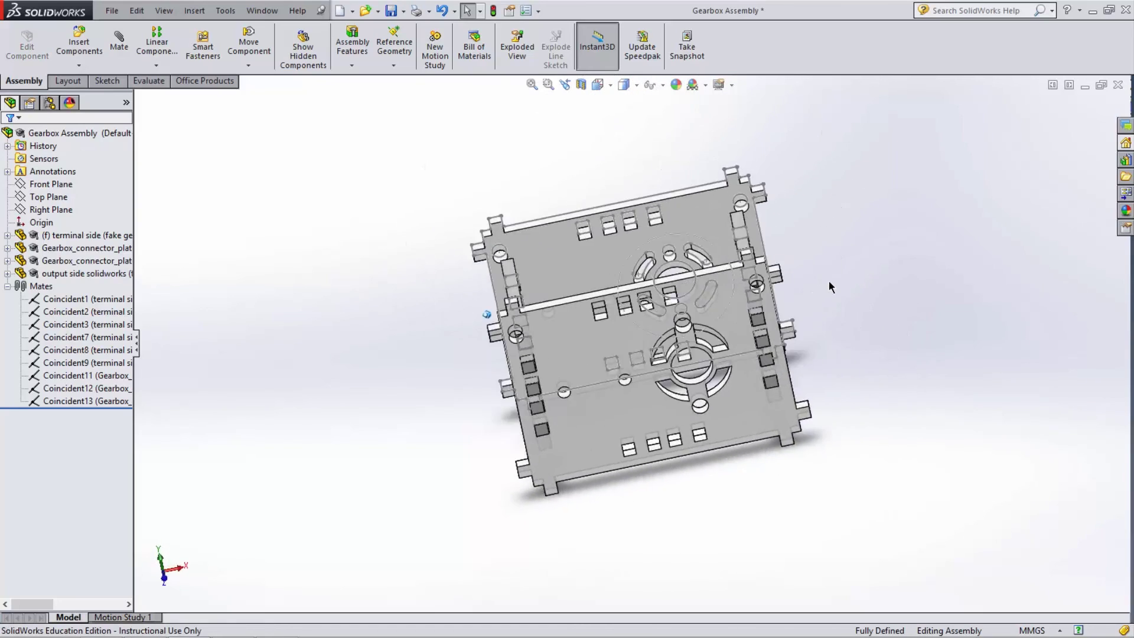
key(Left)
key(Left)
key(Left)
key(Left)
key(Left)
key(Left)
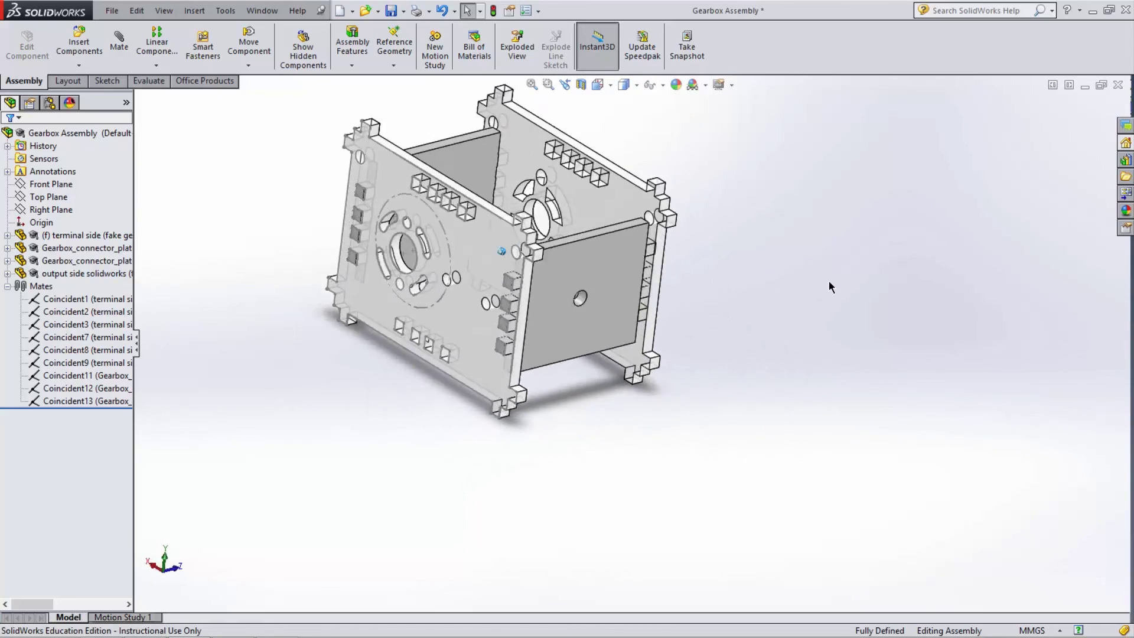